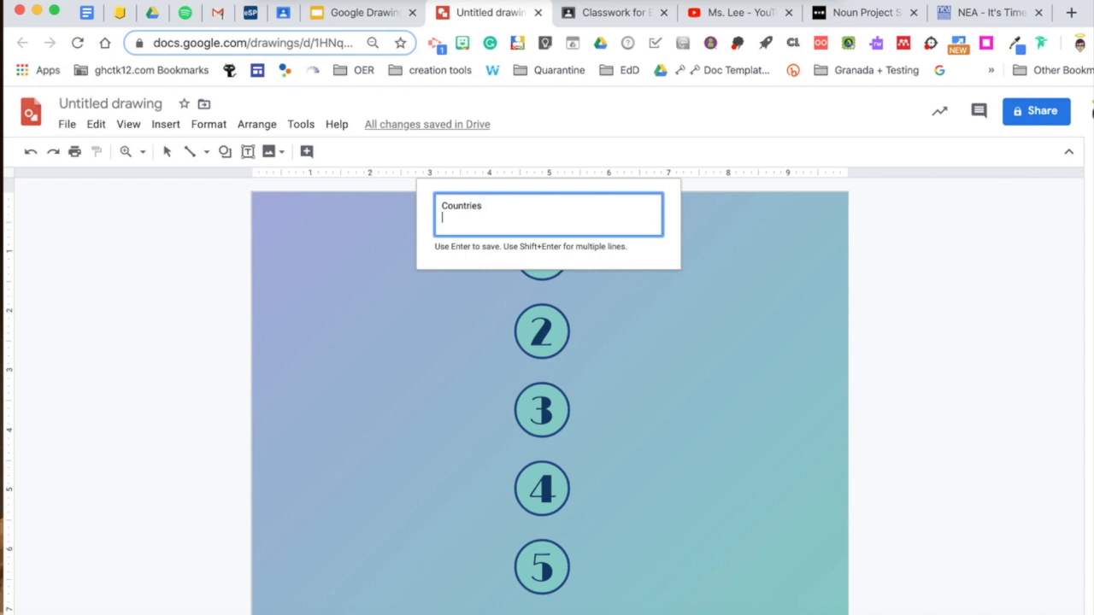
Enter the three-line Word Art title "Countries / Where College / is Free" and place it in the canvas's upper-left area
key(shift+Return)
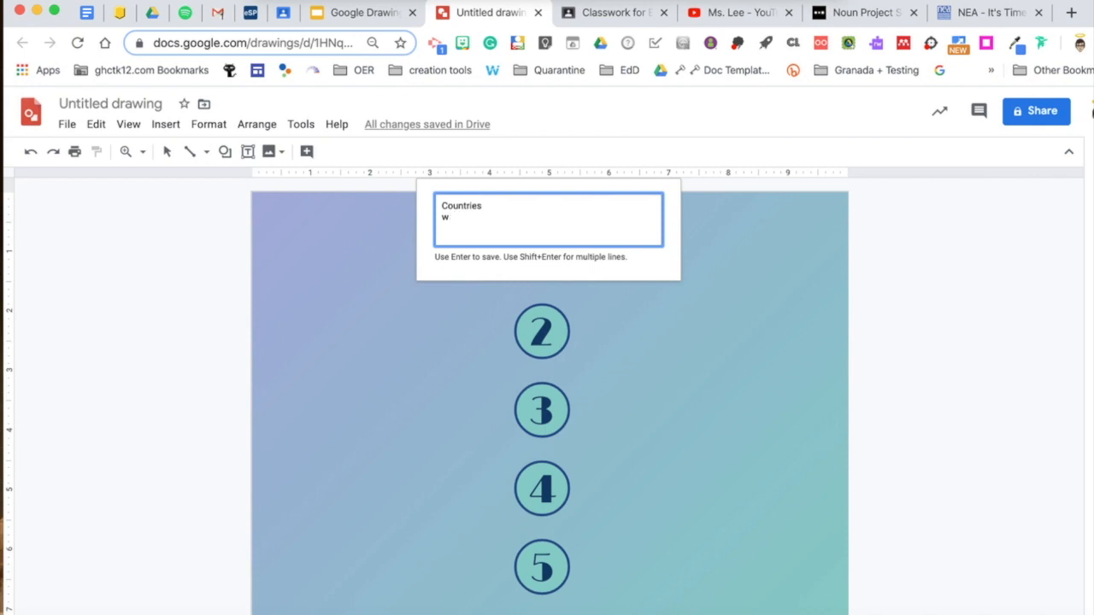
text(Whe)
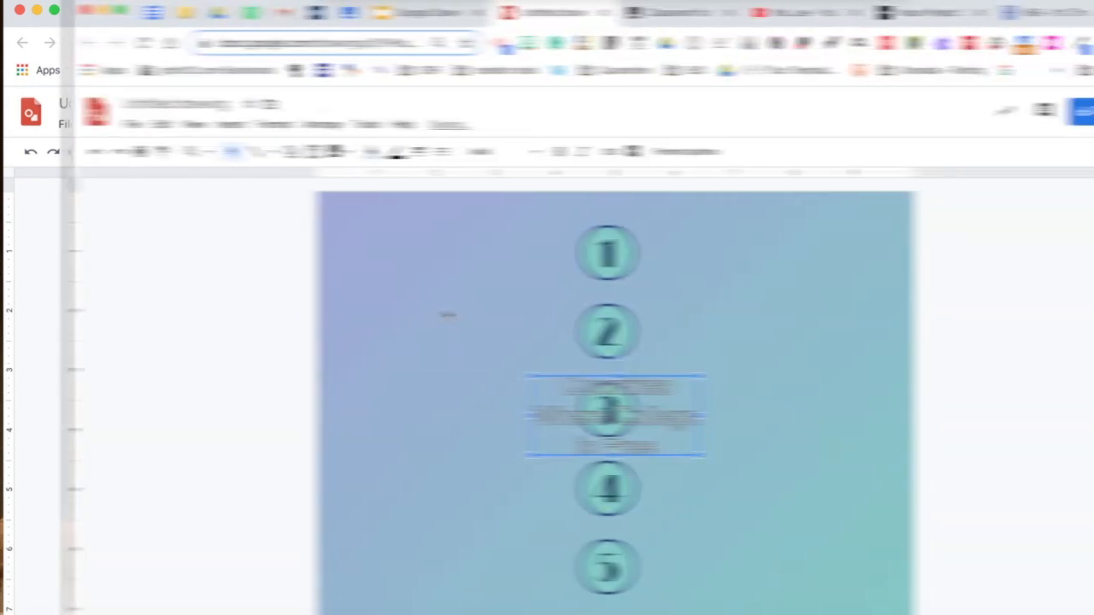
drag(530, 381, 361, 219)
Set the title's font to Limelight and fill it with the custom teal colour
click(439, 152)
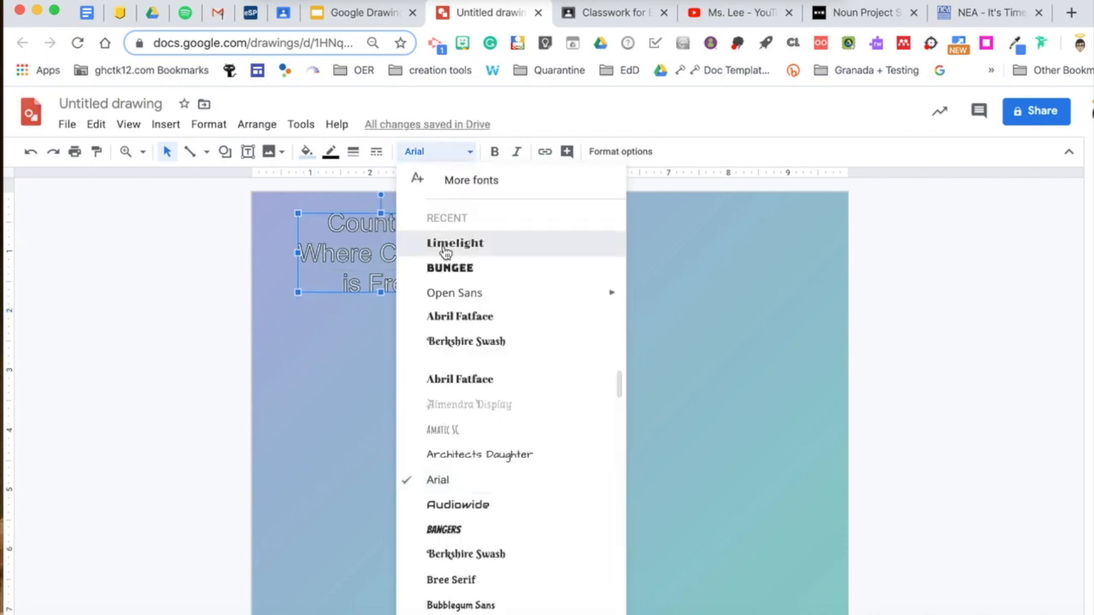
click(445, 248)
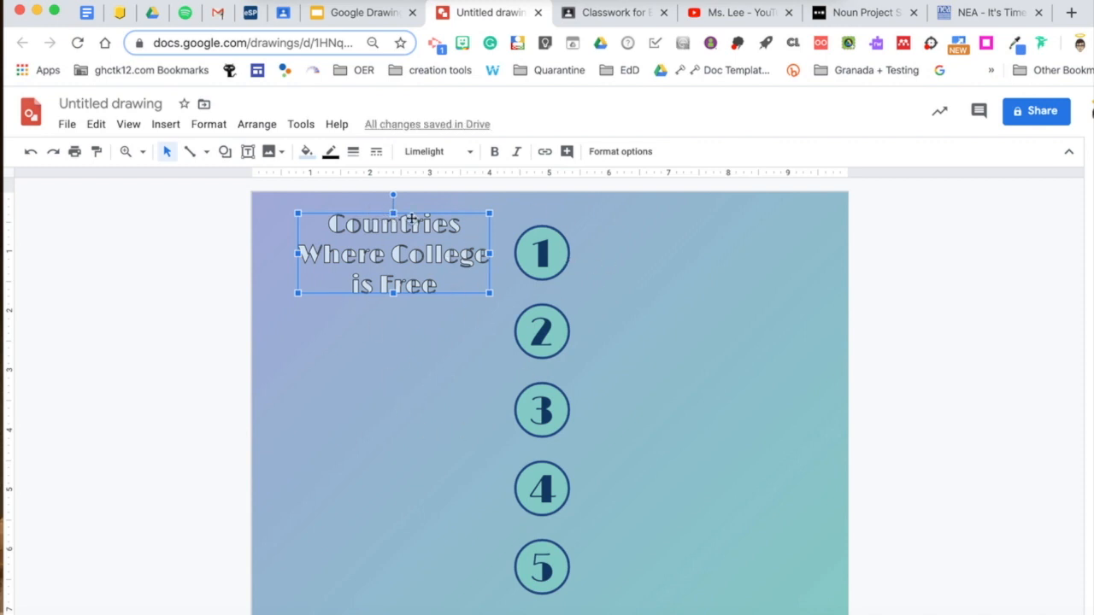
click(306, 151)
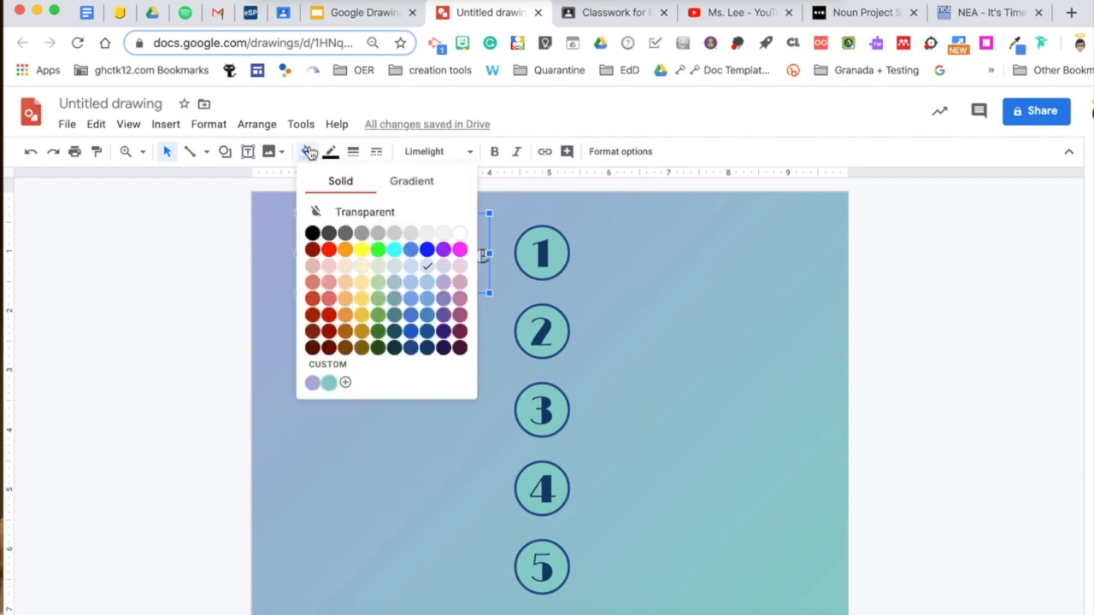
click(329, 382)
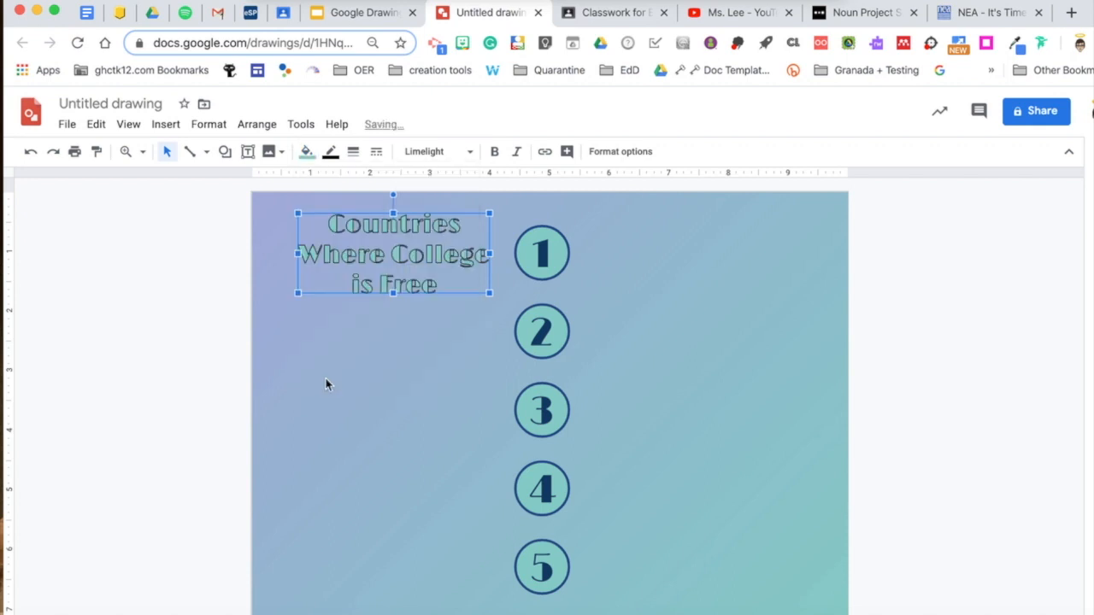
Give the title a dark navy blue outline 3px thick and move it slightly closer to the canvas's top edge
click(329, 151)
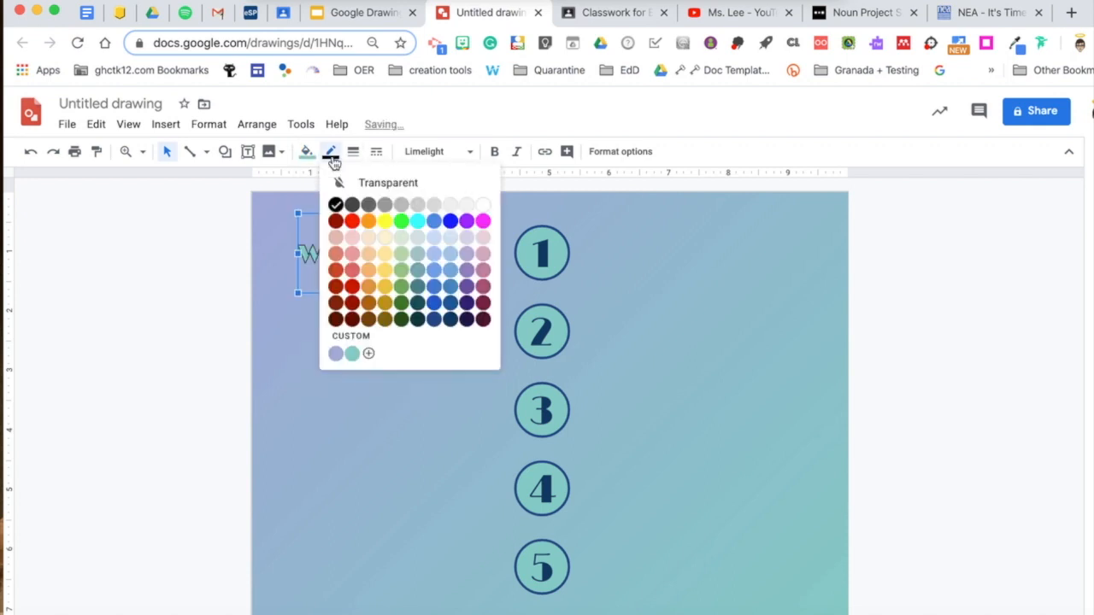
click(434, 319)
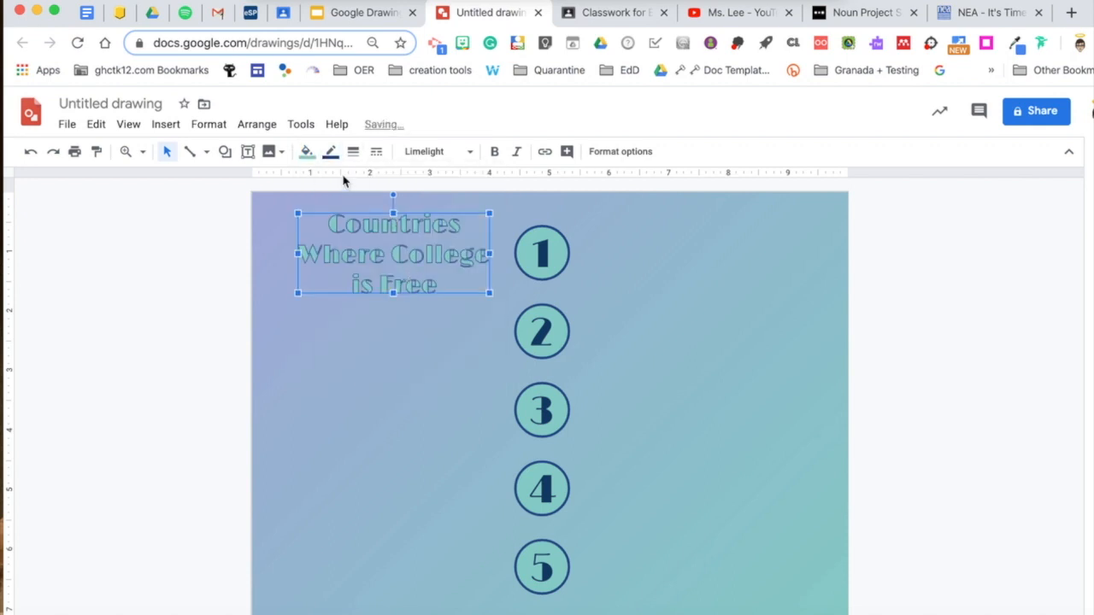
click(331, 152)
click(444, 316)
click(353, 154)
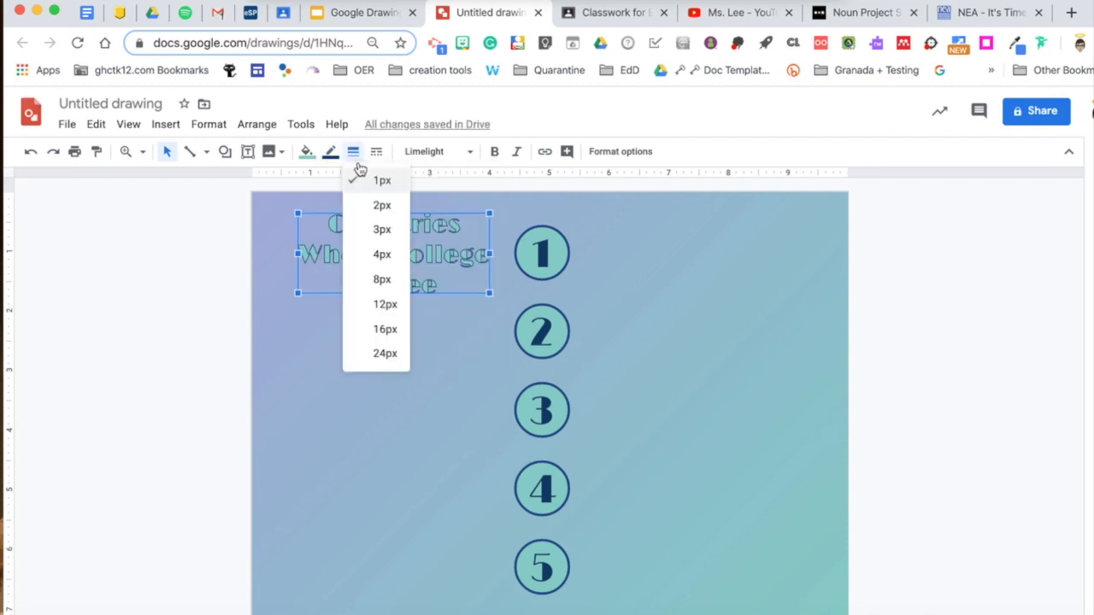
click(385, 226)
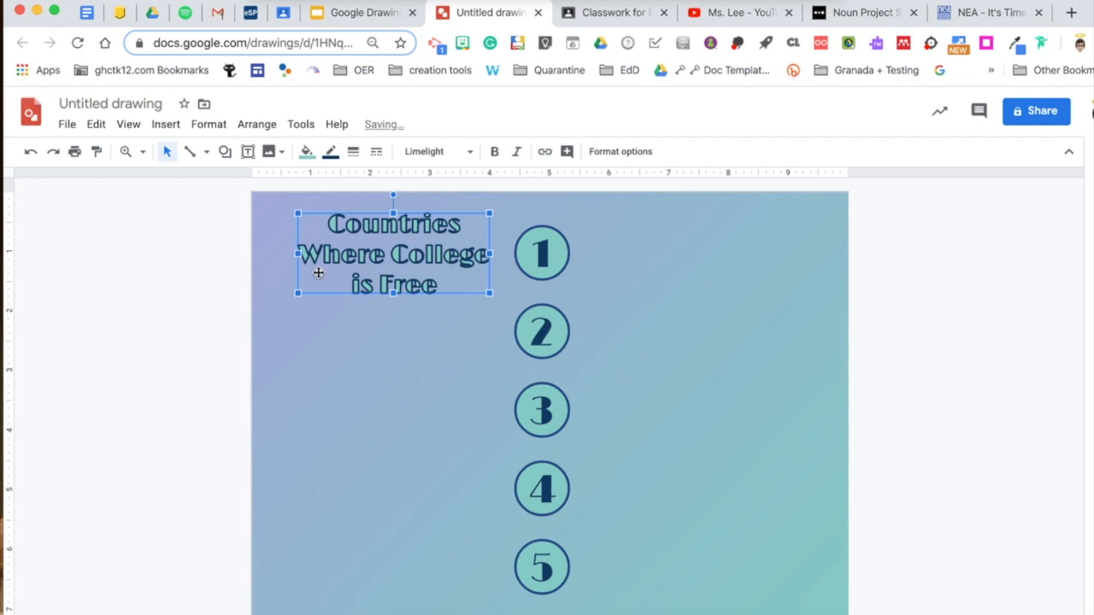
drag(406, 274, 405, 259)
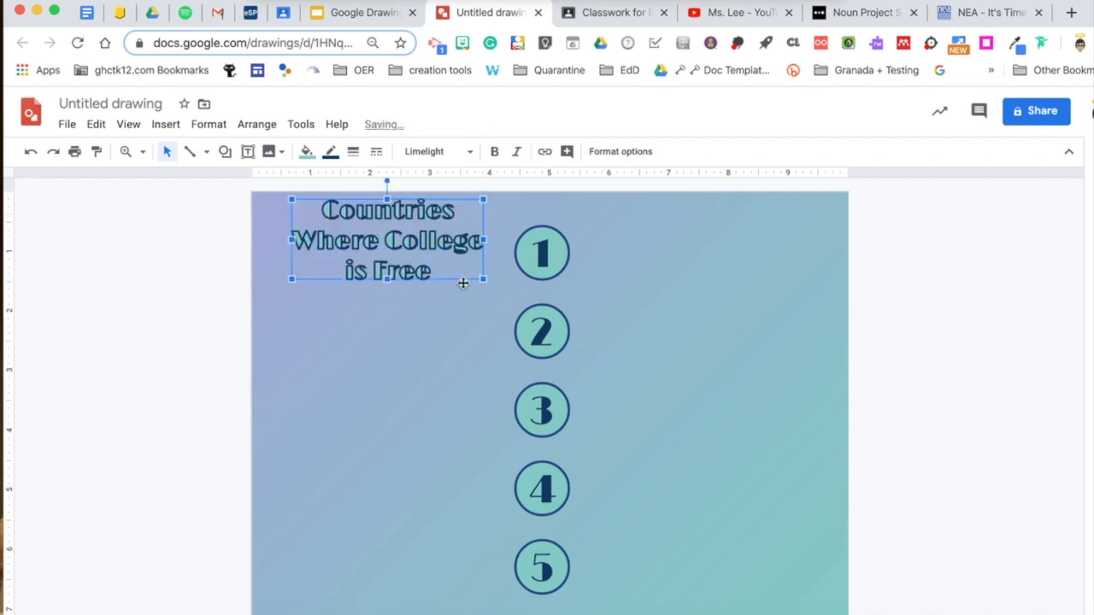
Nudge the whole column of numbered circles down so circle 1 sits beside the bottom of the title
click(525, 249)
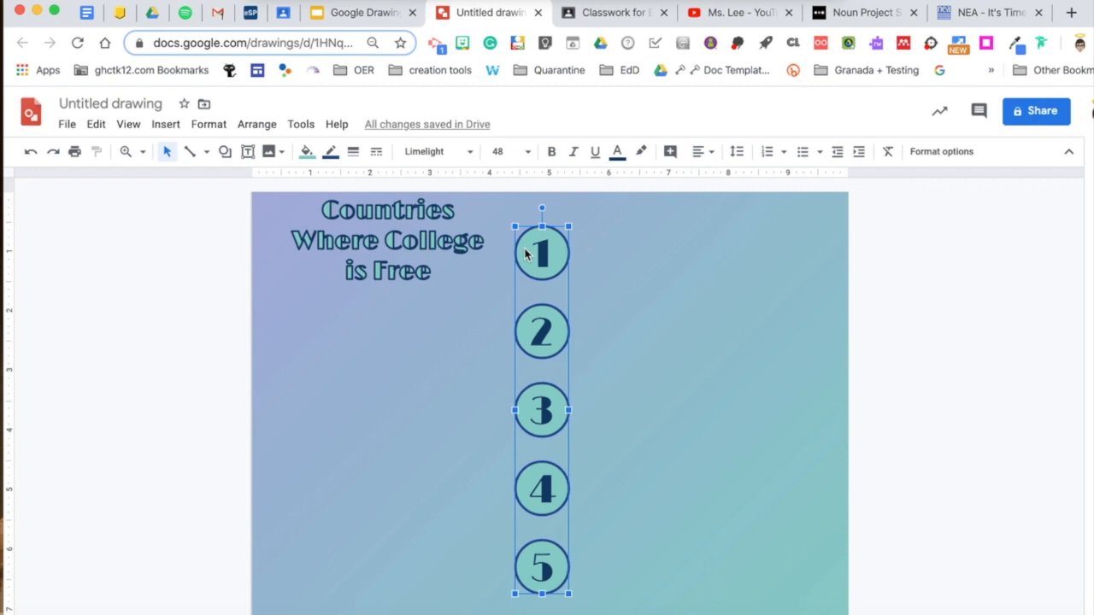
key(Down)
key(Down)
key(Down)
key(Down)
key(Down)
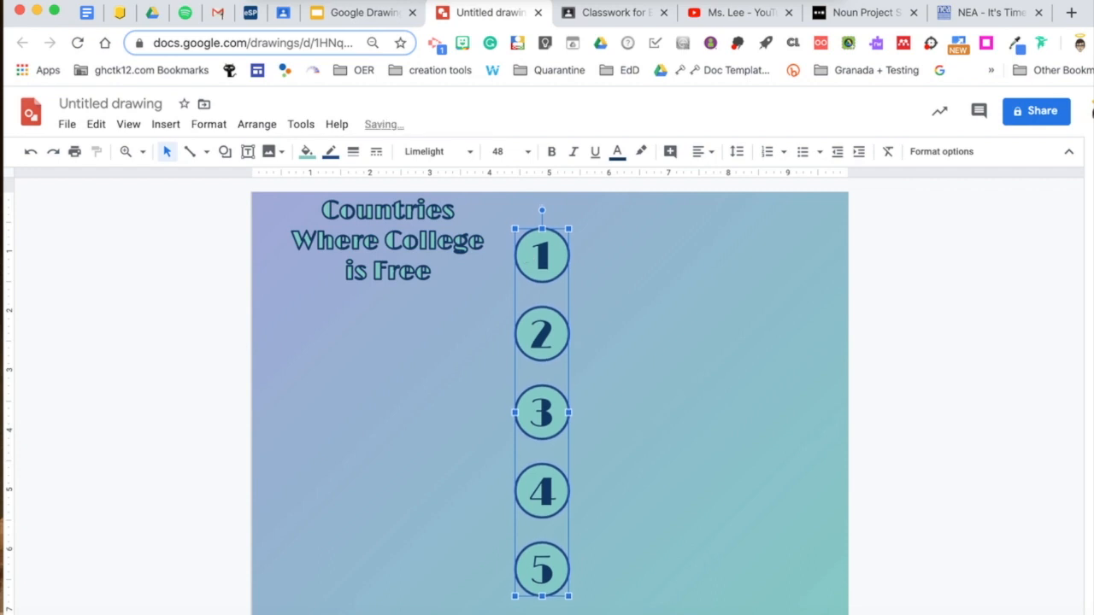
key(Down)
key(Down)
key(Down)
key(Down)
key(Down)
key(Down)
key(Down)
key(Down)
key(Down)
key(Down)
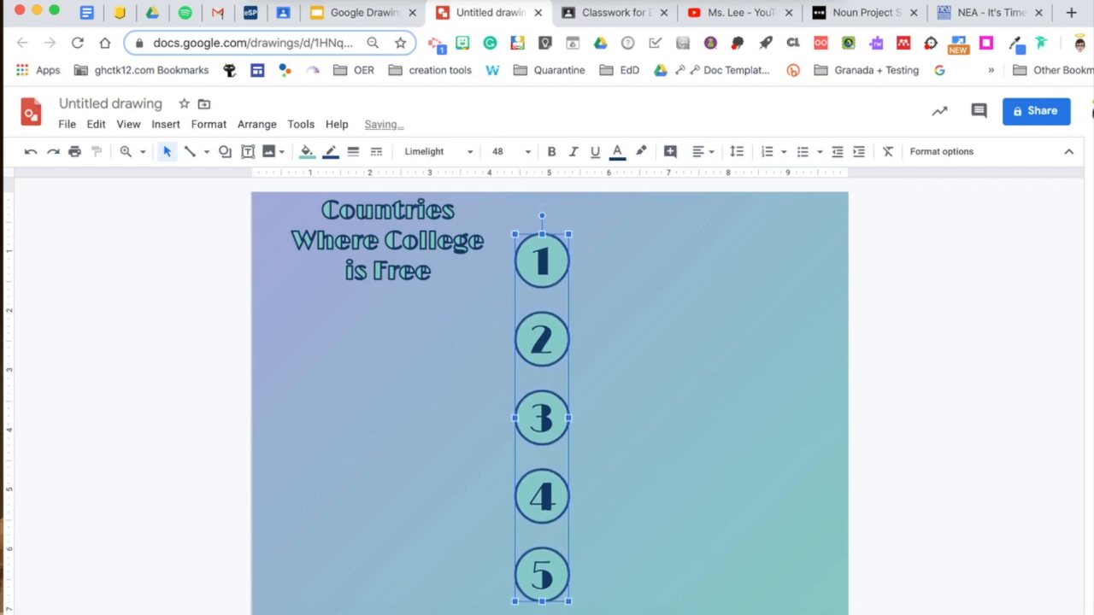
key(Down)
key(Down)
key(Down)
key(Down)
key(Down)
key(Down)
key(Down)
key(Down)
key(Down)
key(Down)
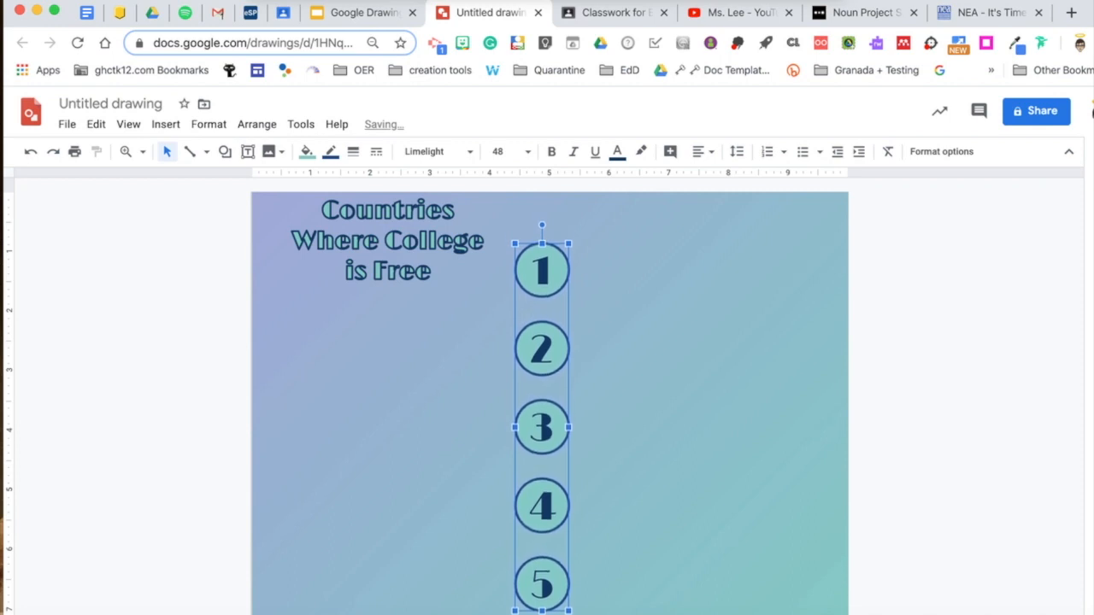
key(Down)
key(Down)
key(Down)
key(Down)
key(Down)
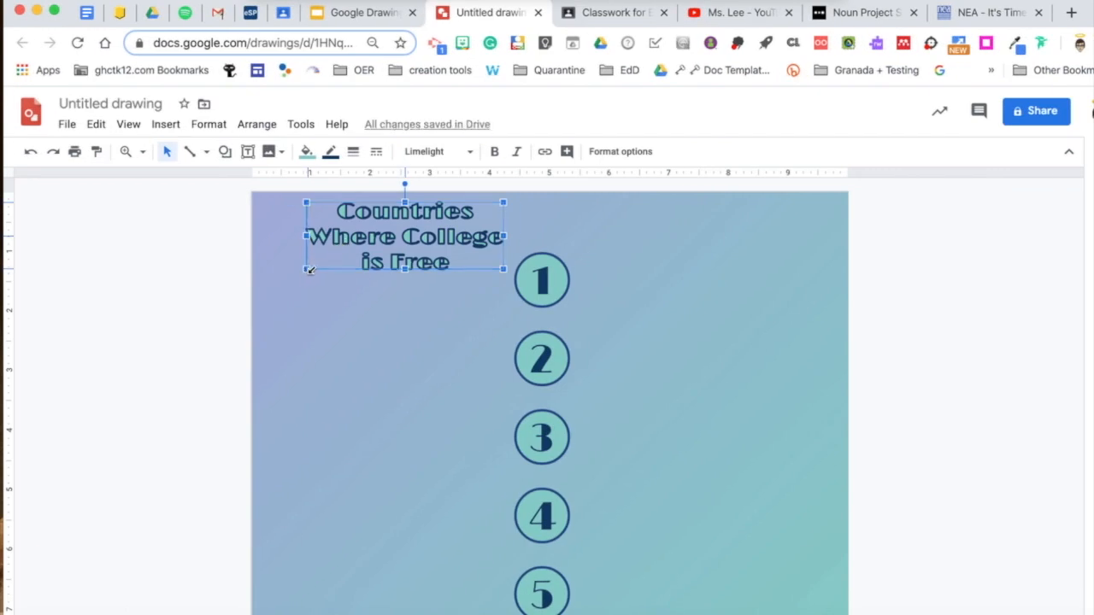
Resize the title slightly from its lower-left corner and shift it a little to the left above the circles
drag(312, 268, 318, 267)
drag(348, 231, 332, 233)
click(409, 337)
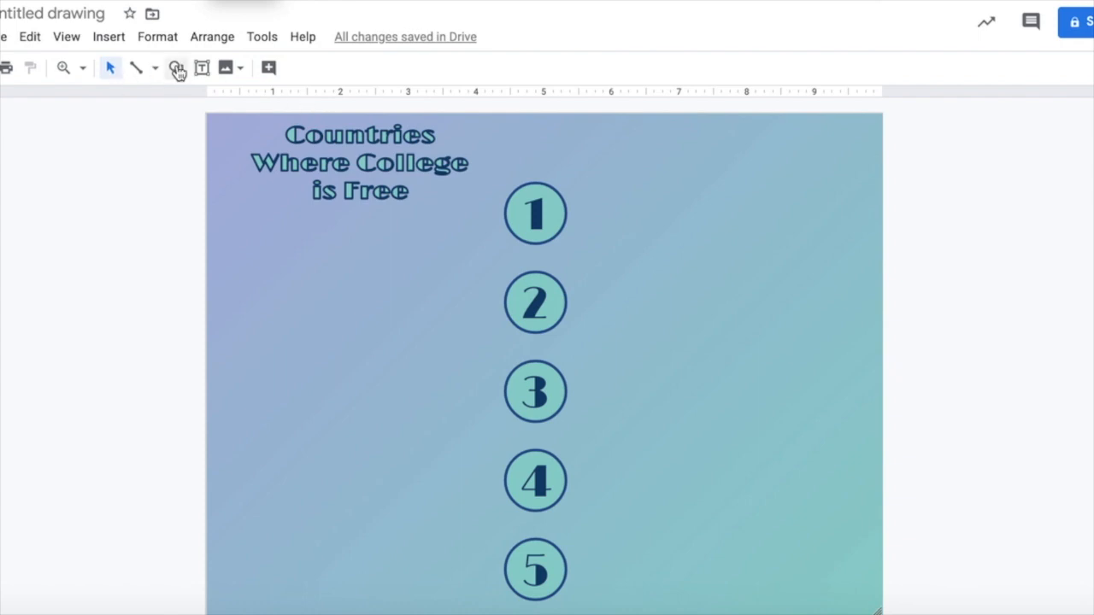
Draw a rounded rectangle about 2.6 inches wide below the title, left of circle 1, and fill it dark navy blue
click(177, 67)
mouse_move(184, 100)
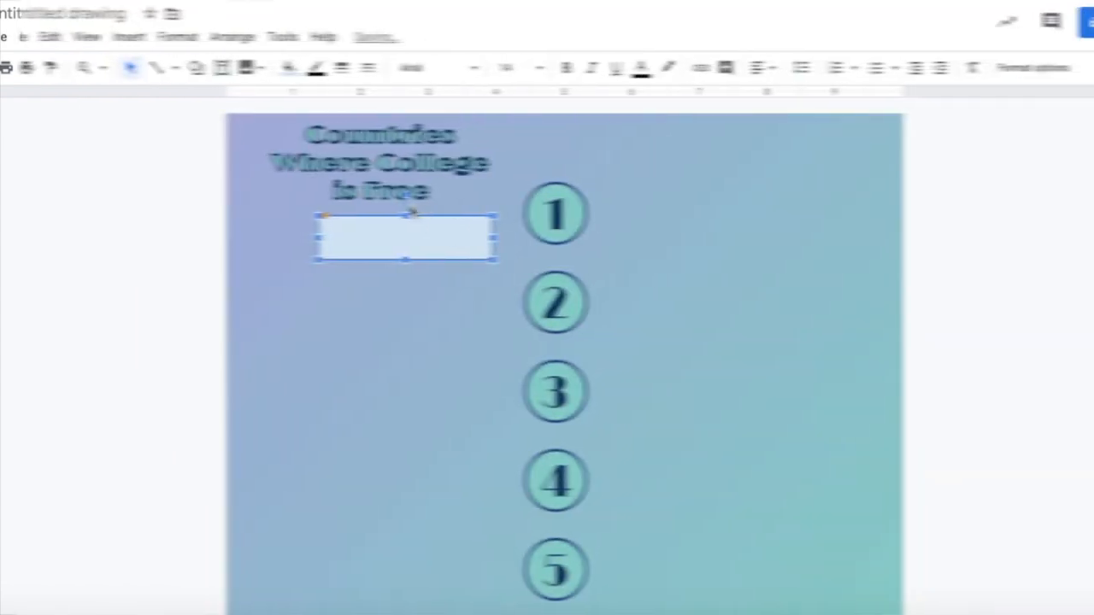
click(269, 67)
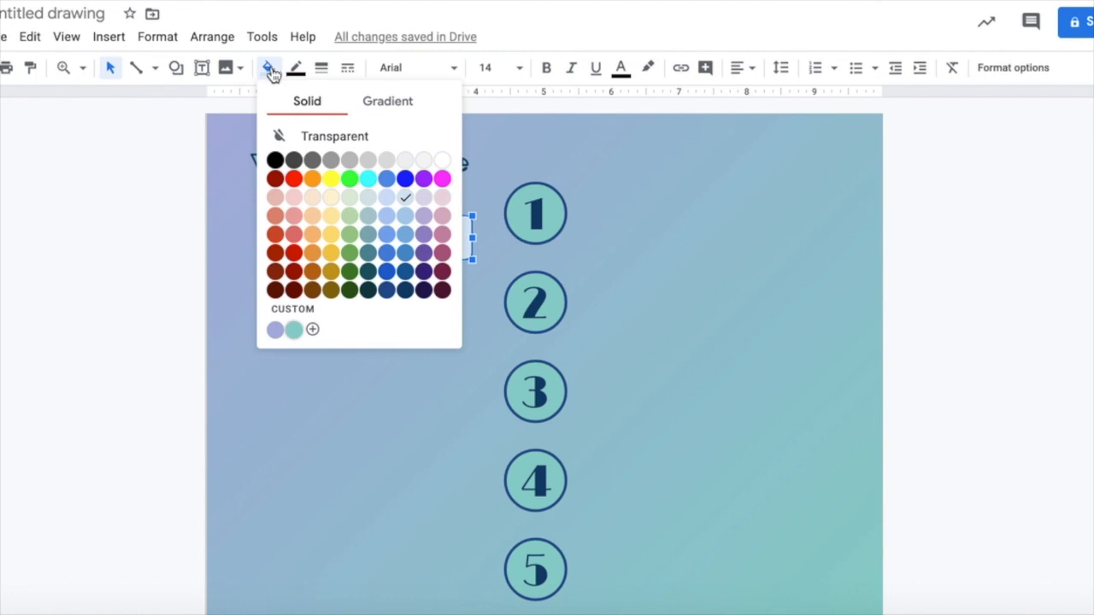
click(403, 290)
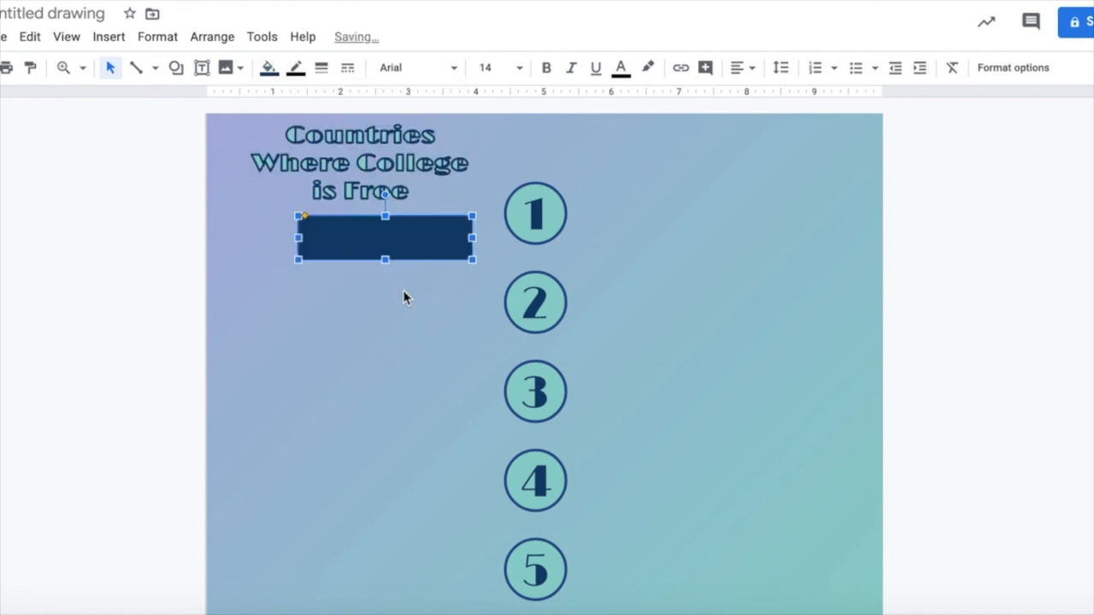
Give the rounded rectangle a border in the custom teal colour, 4px thick
click(295, 67)
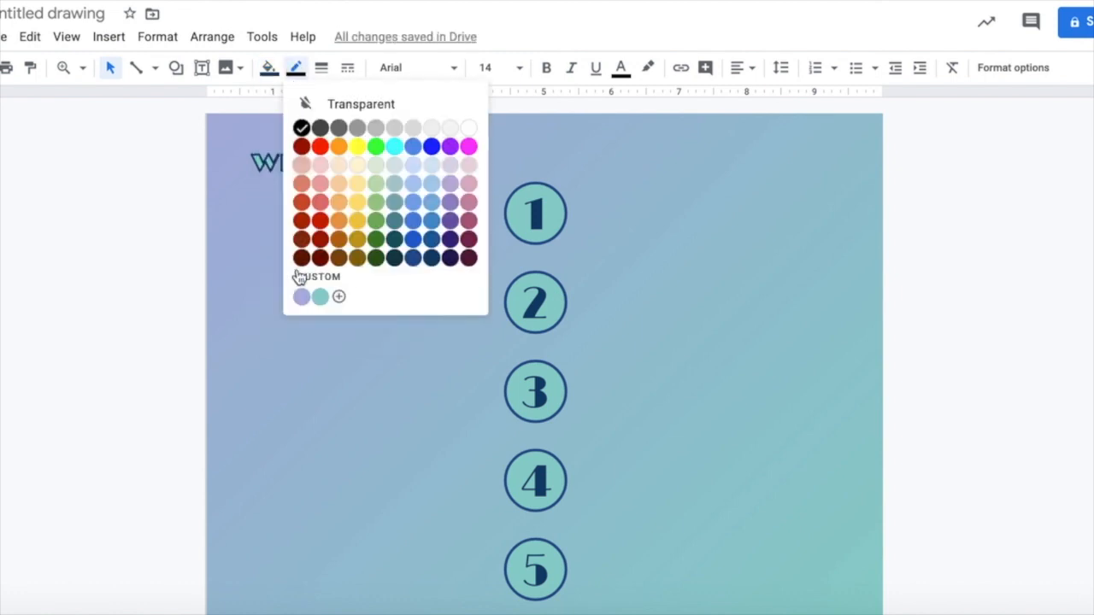
click(319, 296)
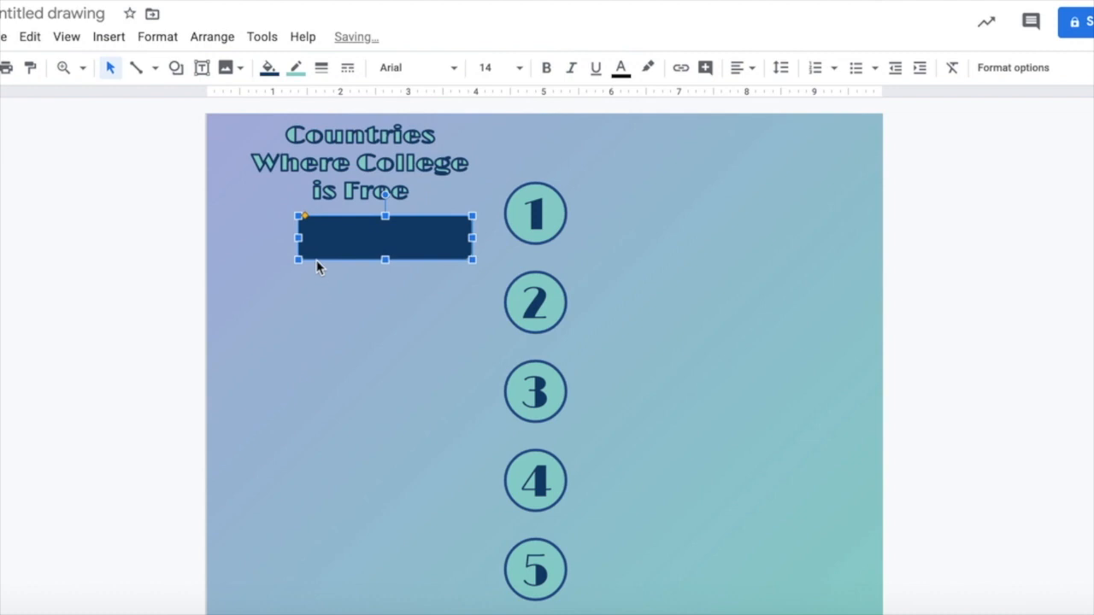
click(321, 69)
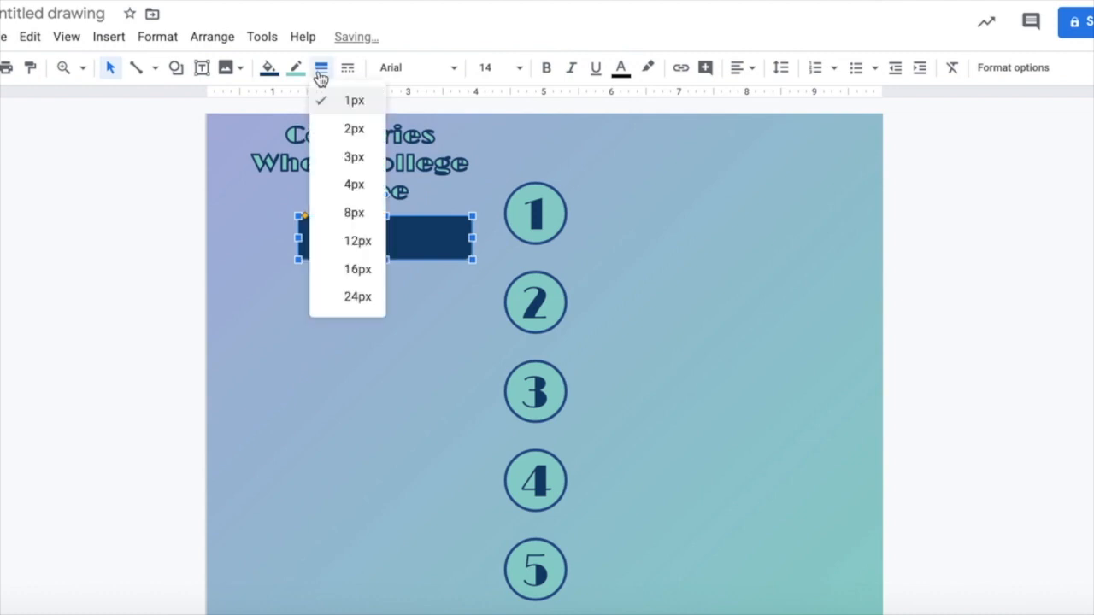
click(340, 185)
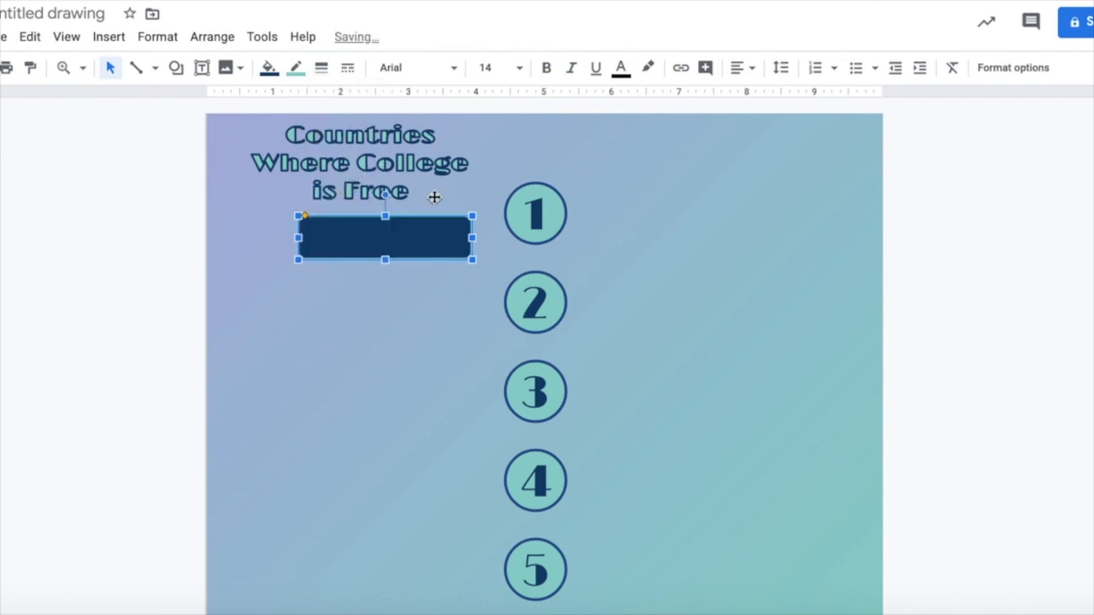
Add the label "Germany" inside the rounded rectangle in a light cyan text colour
click(384, 247)
click(621, 73)
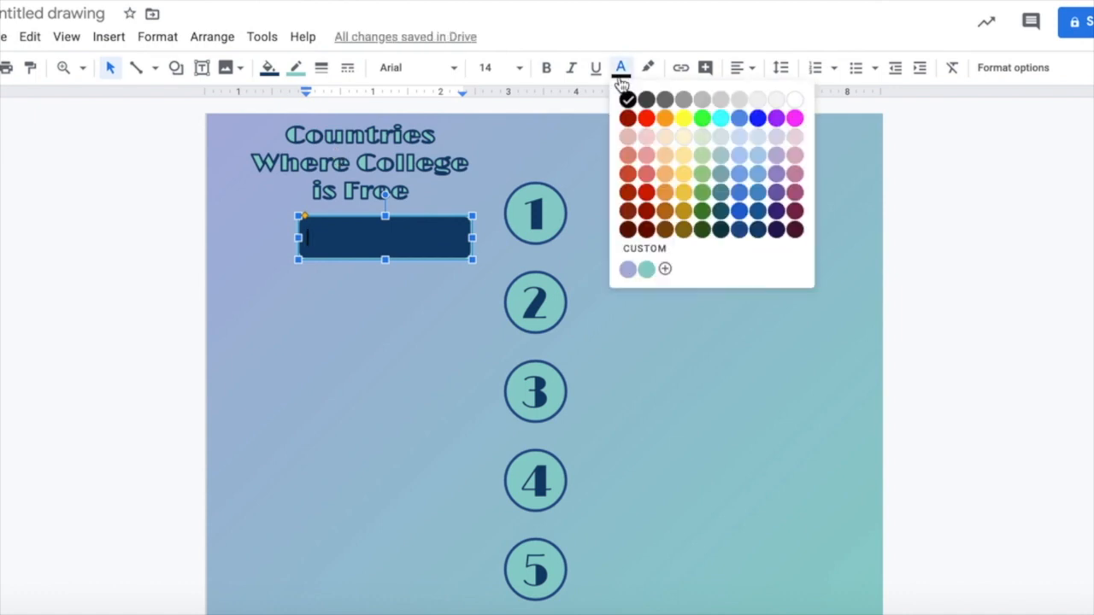
click(721, 156)
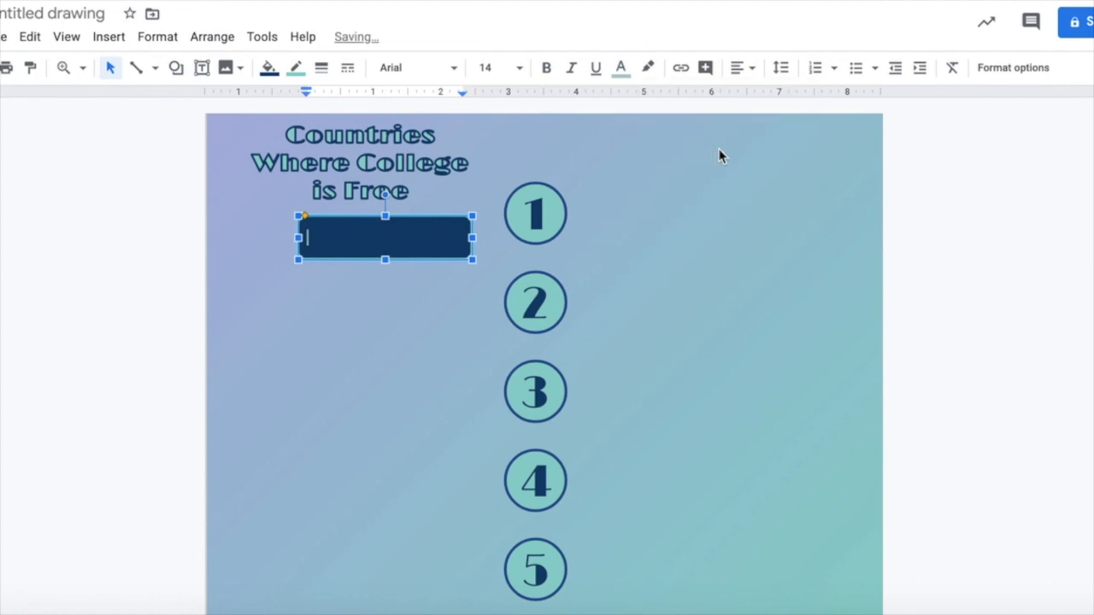
text(Germany)
Enlarge the "Germany" label to font size 25 and centre it horizontally in its box
double_click(363, 237)
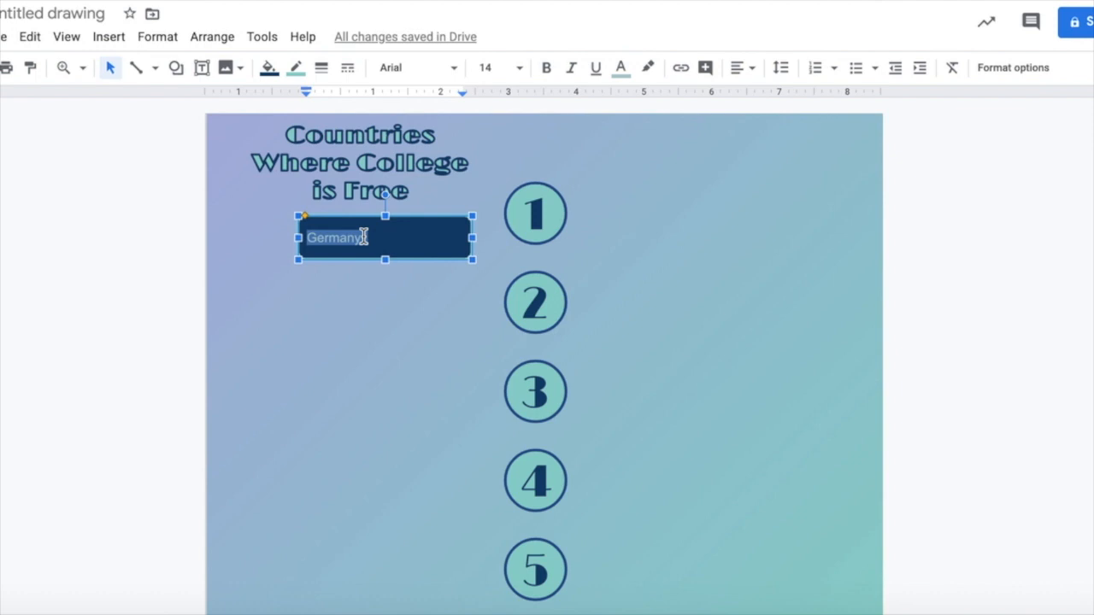
key(ctrl+shift+period)
key(ctrl+shift+period)
key(ctrl+shift+period)
key(ctrl+shift+period)
key(ctrl+shift+period)
key(ctrl+shift+period)
key(ctrl+shift+period)
key(ctrl+shift+period)
key(ctrl+shift+period)
key(ctrl+shift+period)
key(ctrl+shift+period)
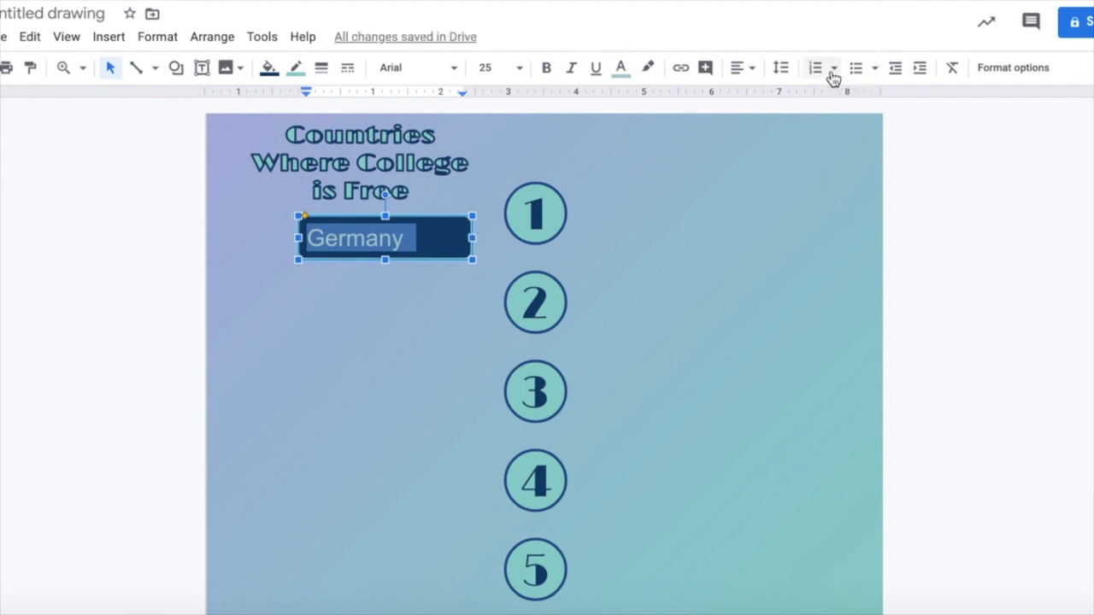
click(744, 68)
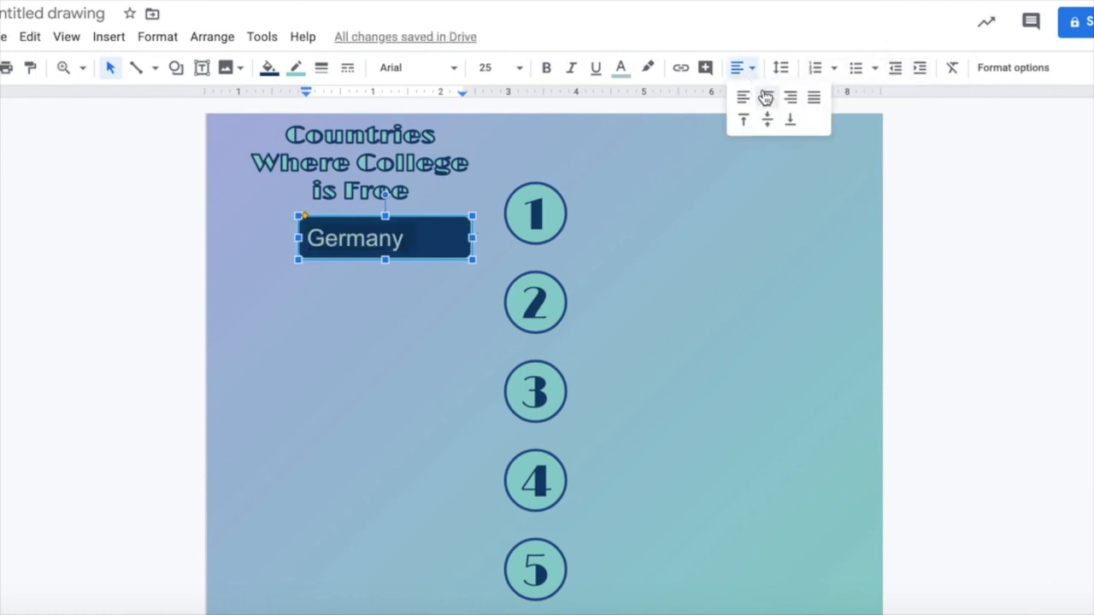
click(764, 98)
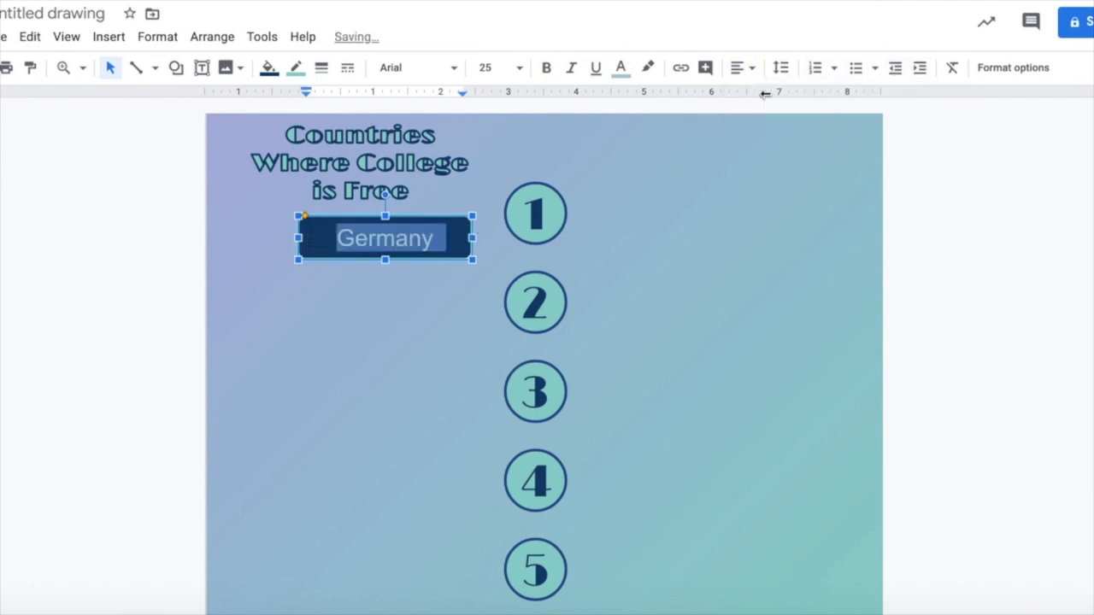
Narrow the "Germany" box slightly by pulling in its left edge
click(303, 238)
drag(303, 239, 312, 239)
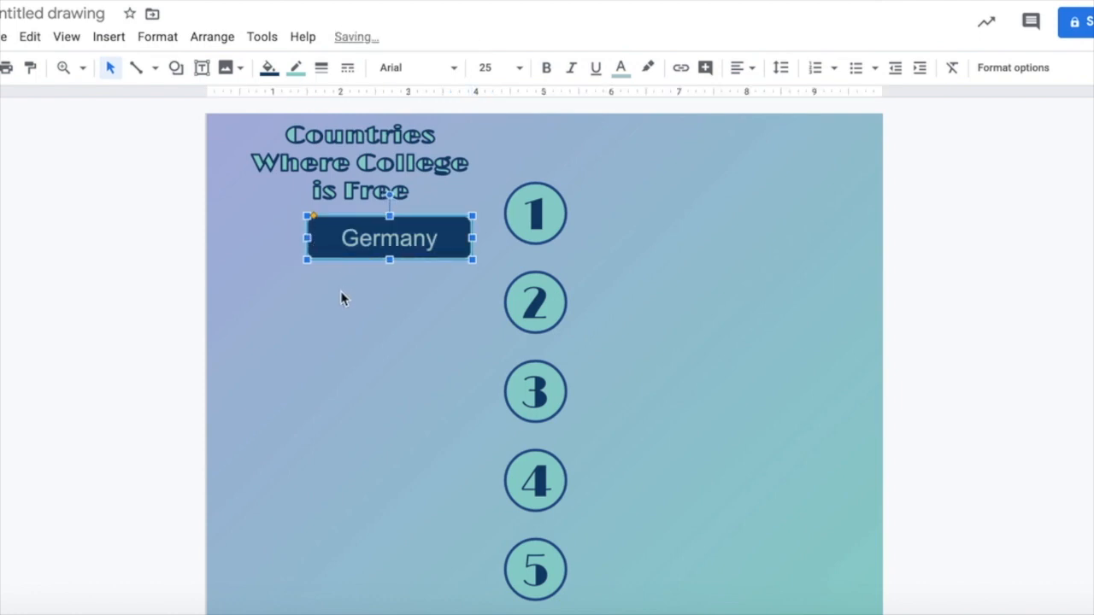
click(365, 290)
Change the "Germany" label's font to Limelight and make it bold
click(374, 237)
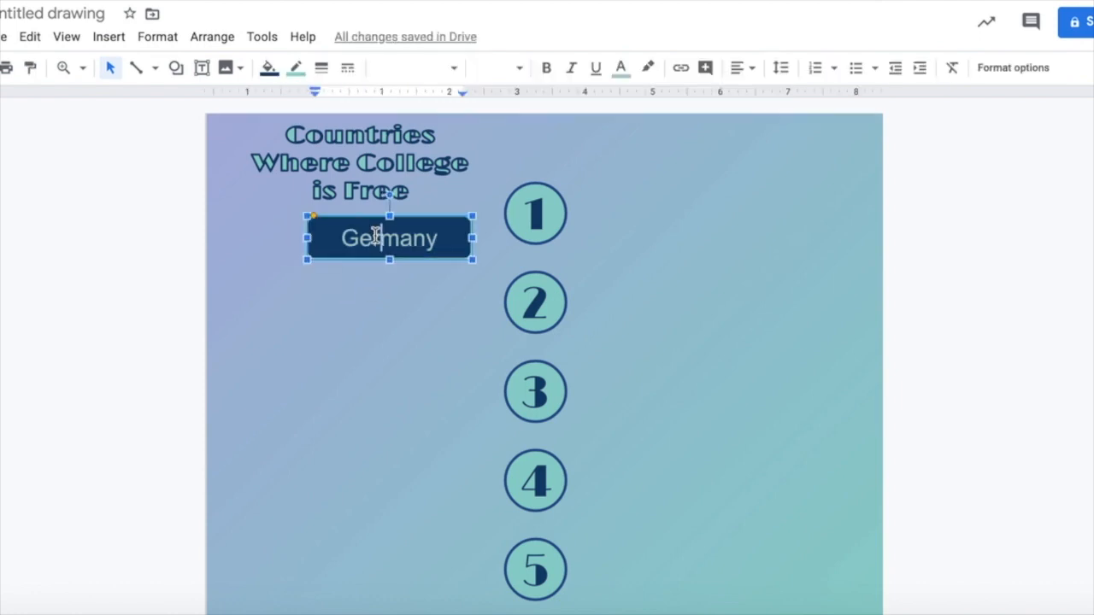
double_click(375, 237)
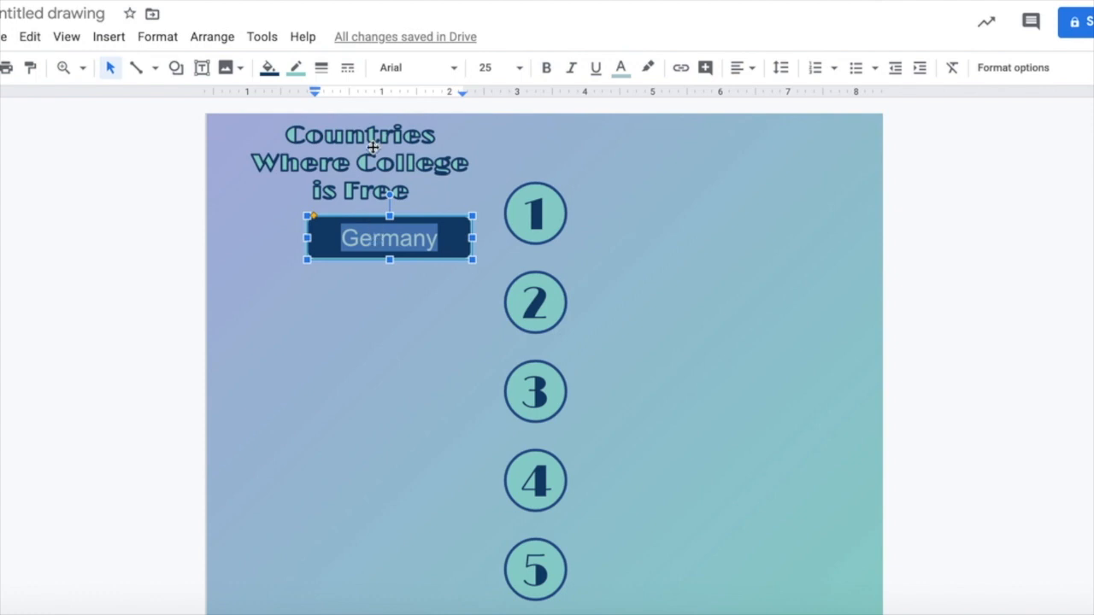
click(452, 71)
click(444, 173)
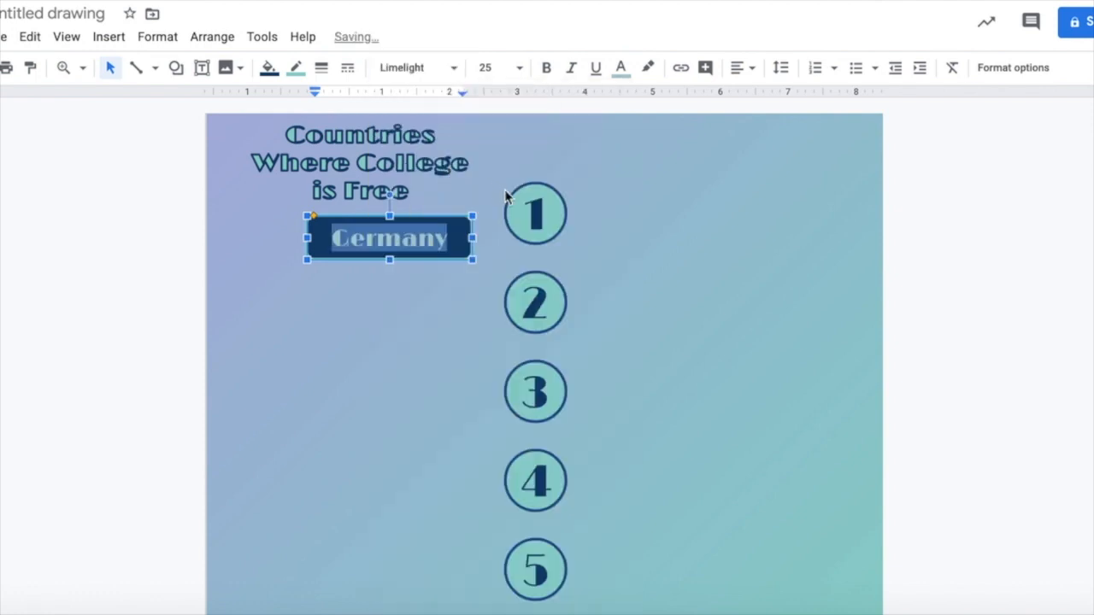
click(547, 76)
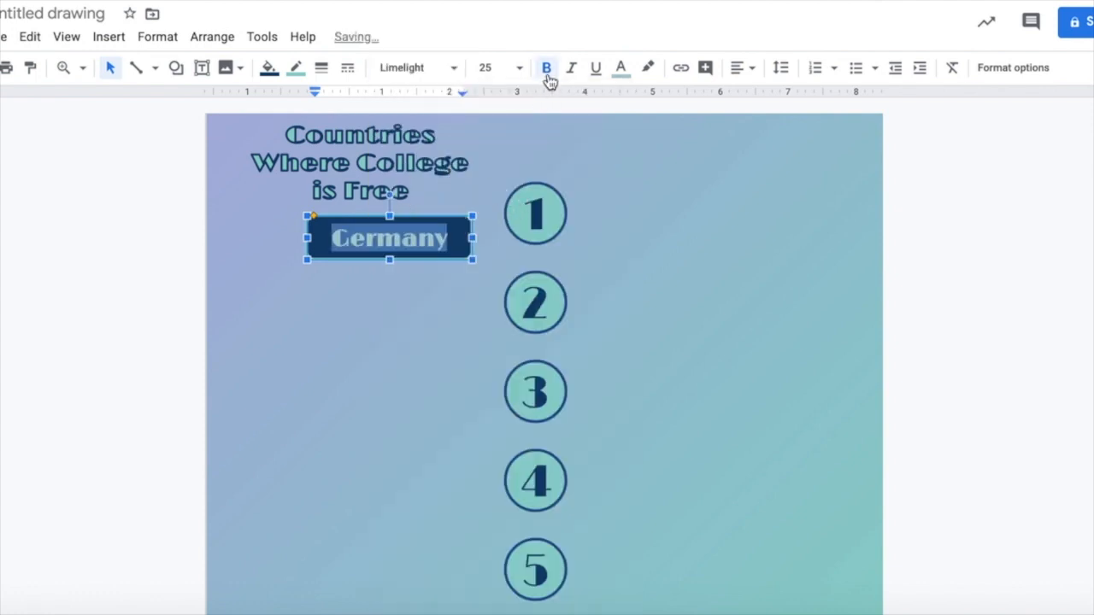
Duplicate the "Germany" label box four times
click(317, 379)
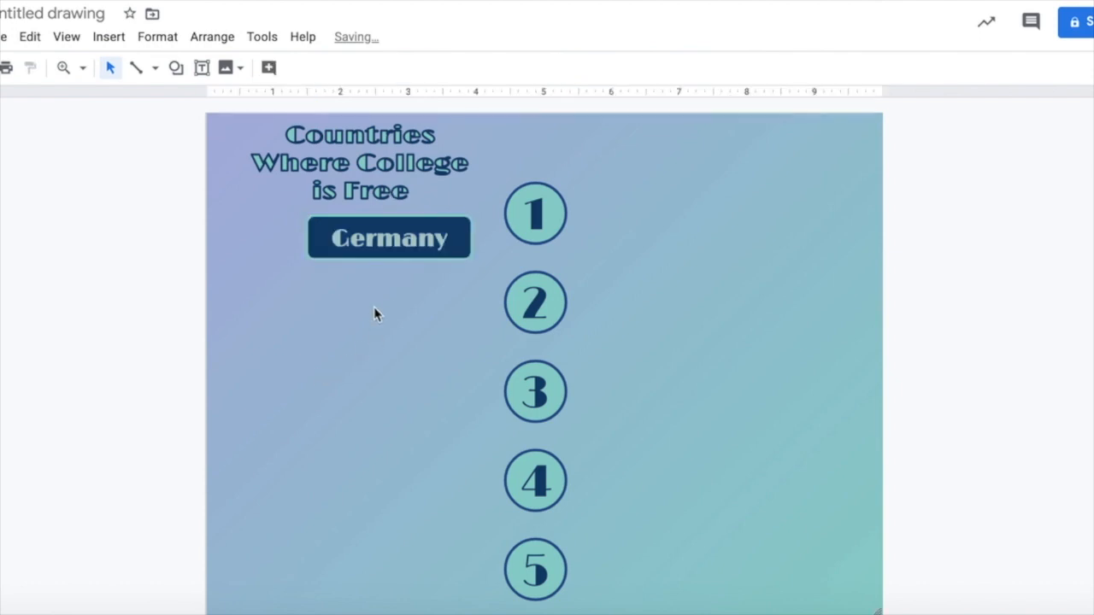
click(374, 245)
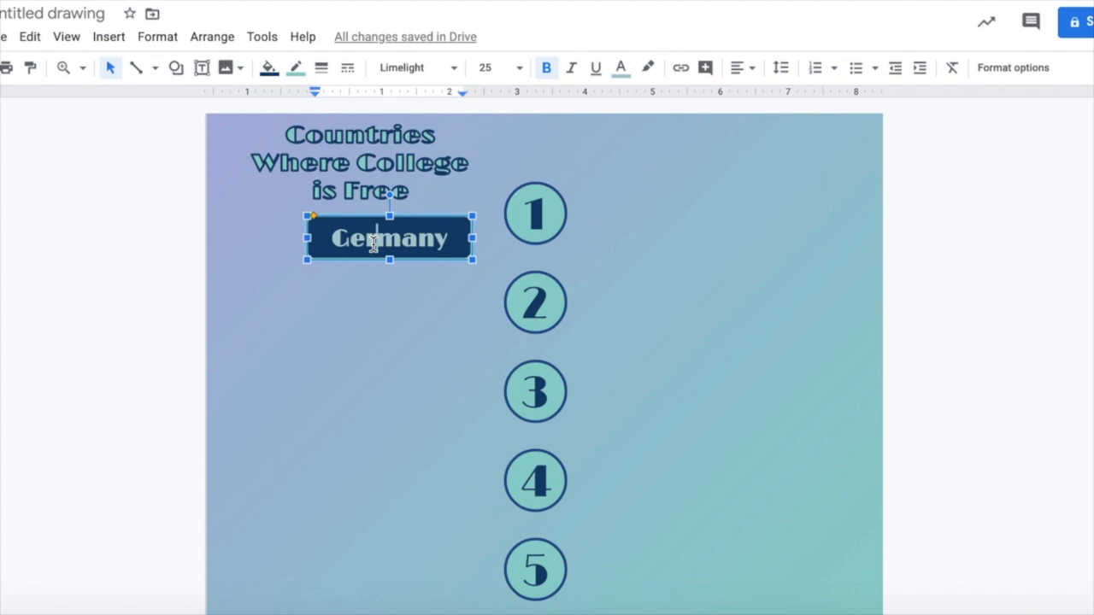
key(ctrl+d)
key(ctrl+d)
key(ctrl+d)
key(ctrl+d)
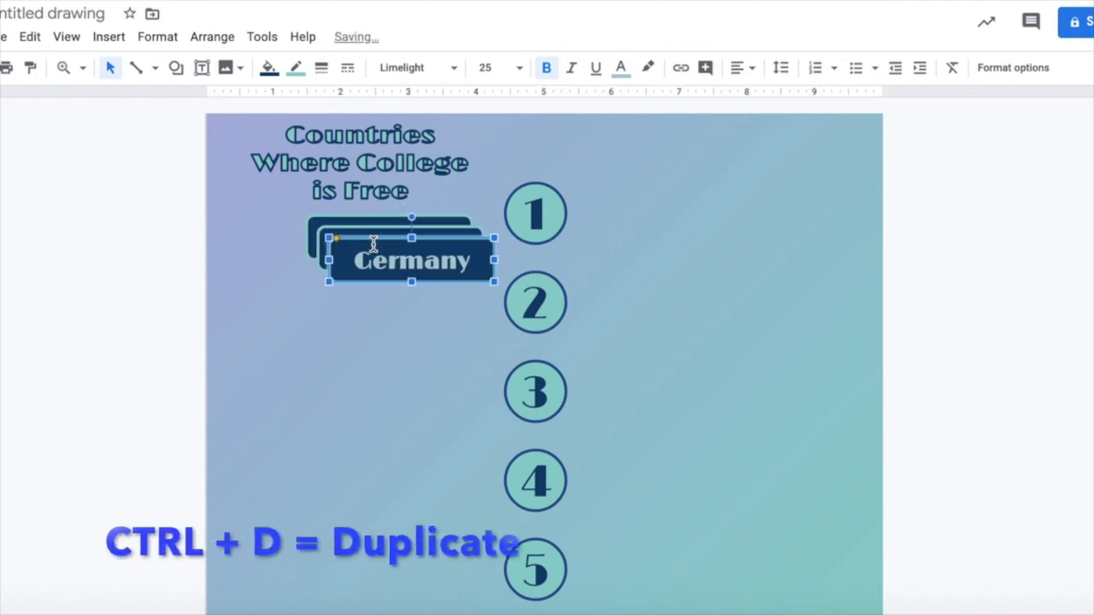
Spread the four copies down beside circles 2 to 5 and relabel them Iceland, Sweden, Mexico and Brazil
click(383, 265)
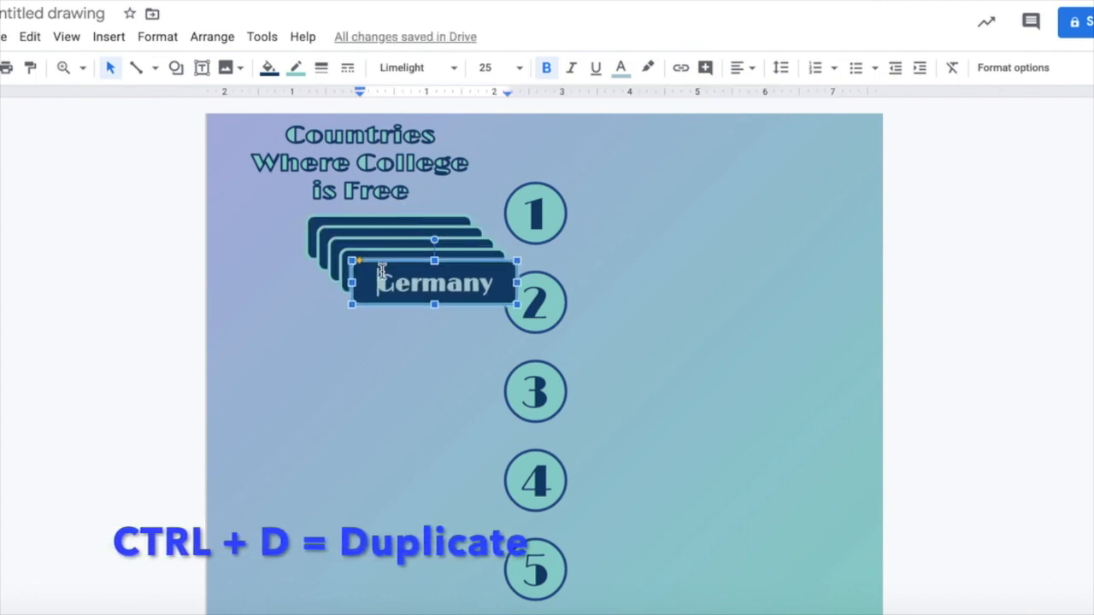
drag(388, 267, 353, 568)
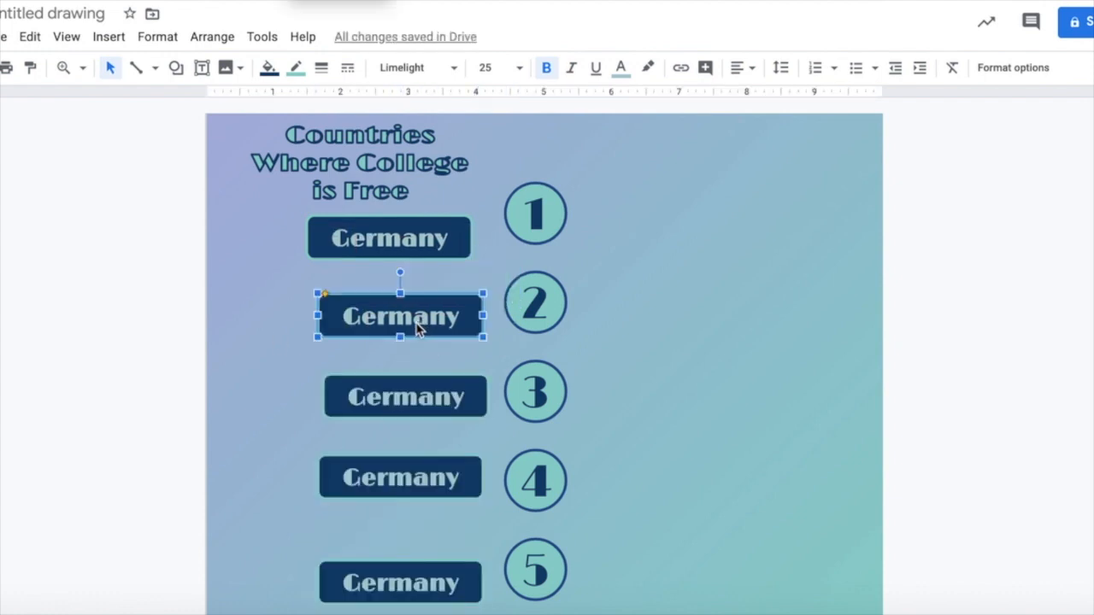
double_click(417, 324)
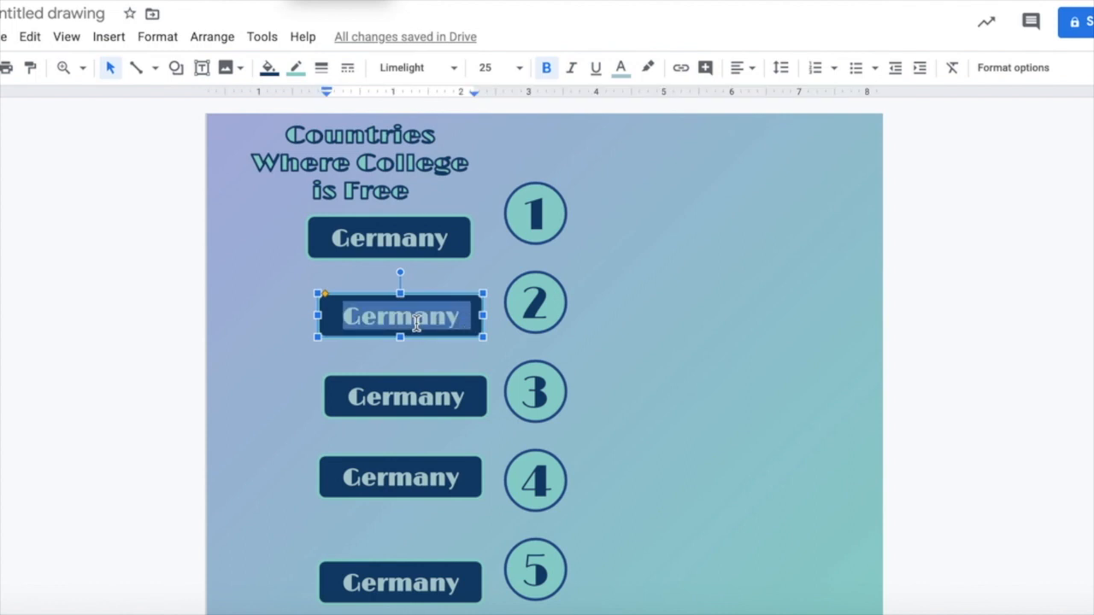
text(Iceland)
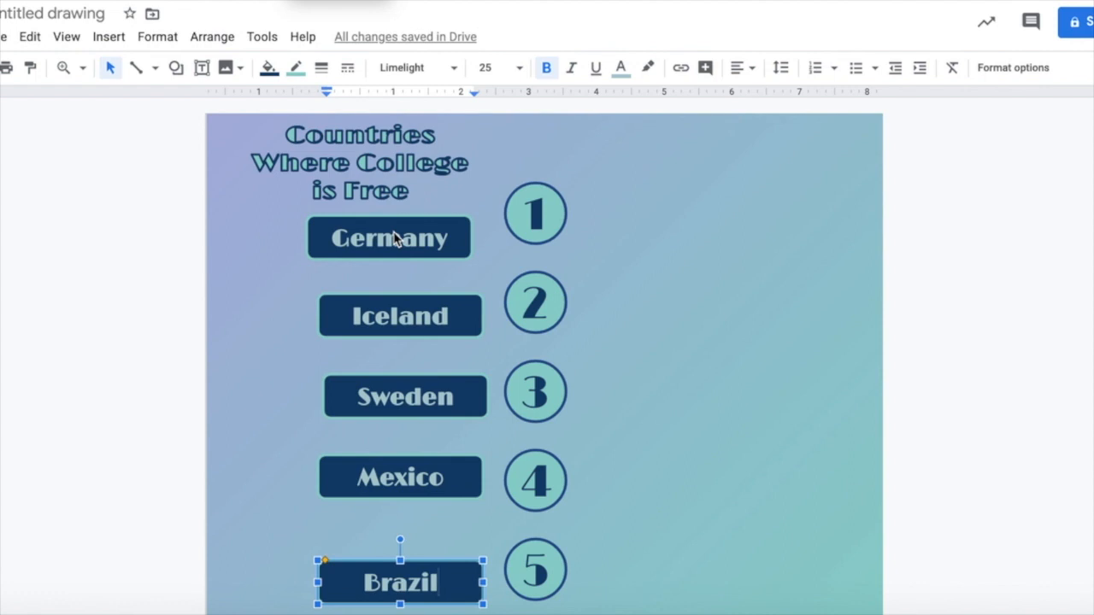
Align the Germany, Sweden and Mexico labels with each other by their horizontal centres
shift+click(379, 320)
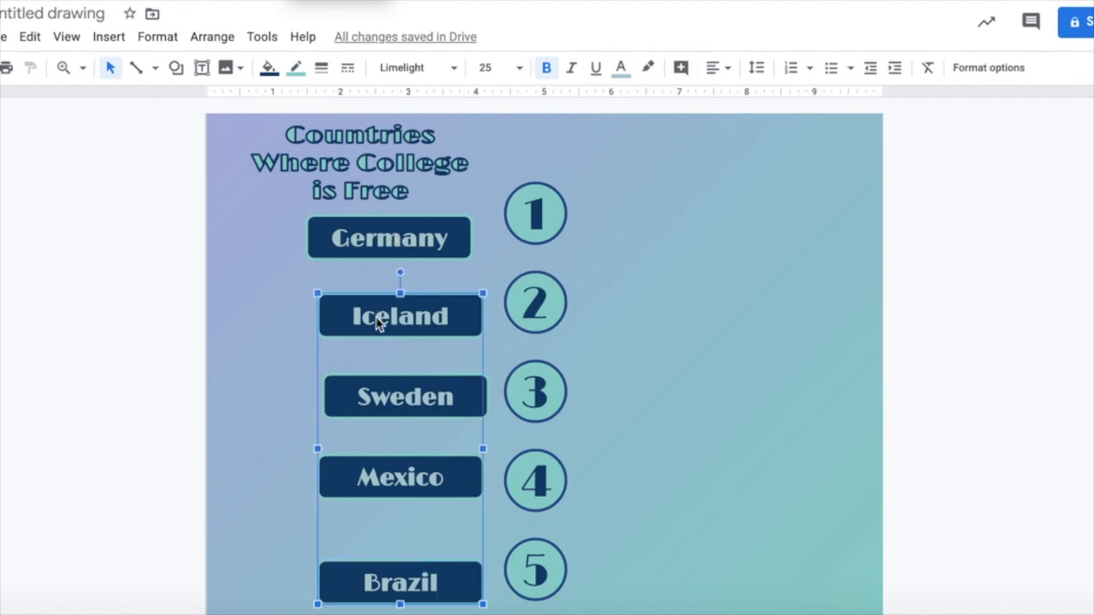
shift+click(378, 253)
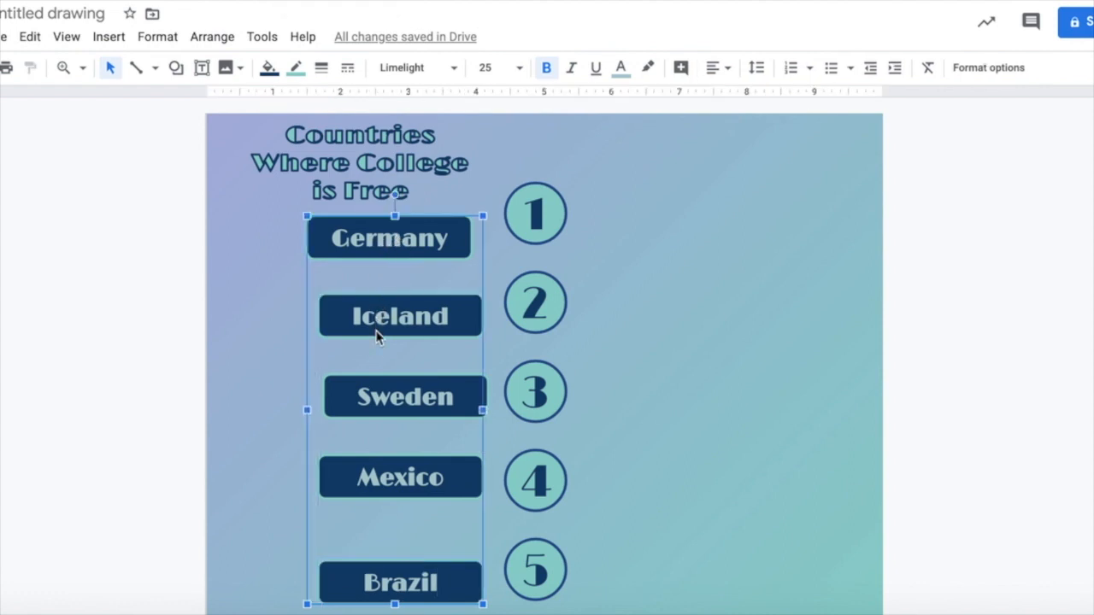
shift+click(369, 398)
shift+click(376, 570)
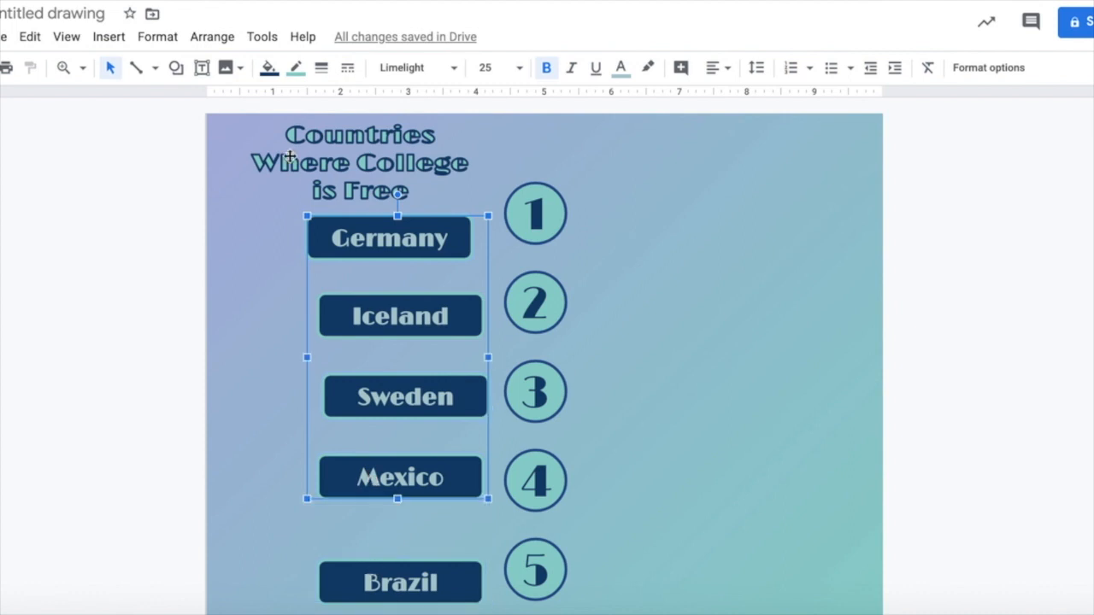
click(205, 37)
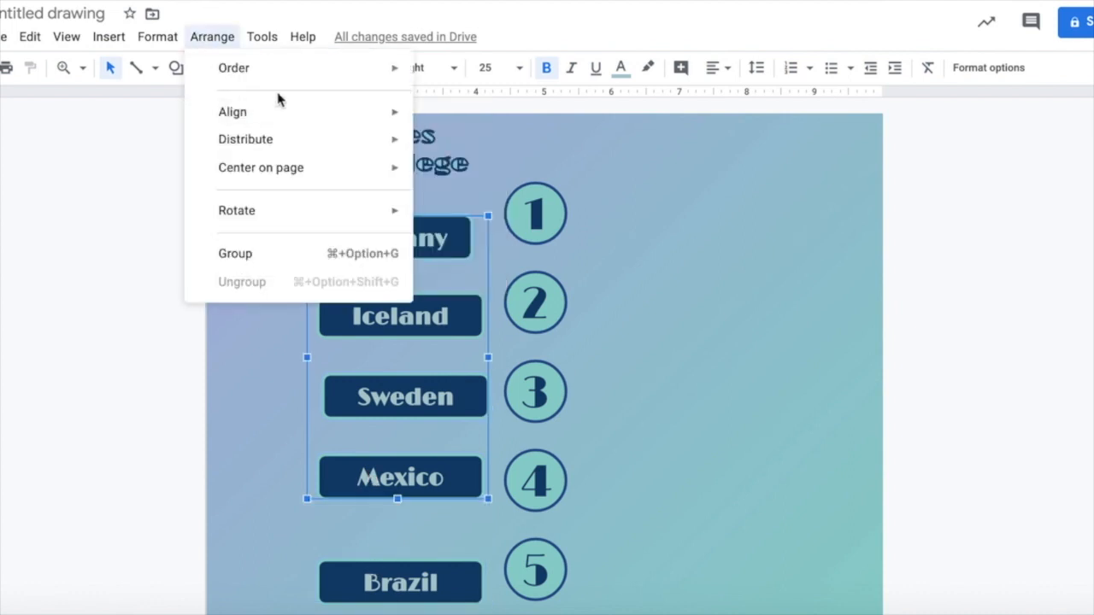
mouse_move(369, 116)
click(447, 145)
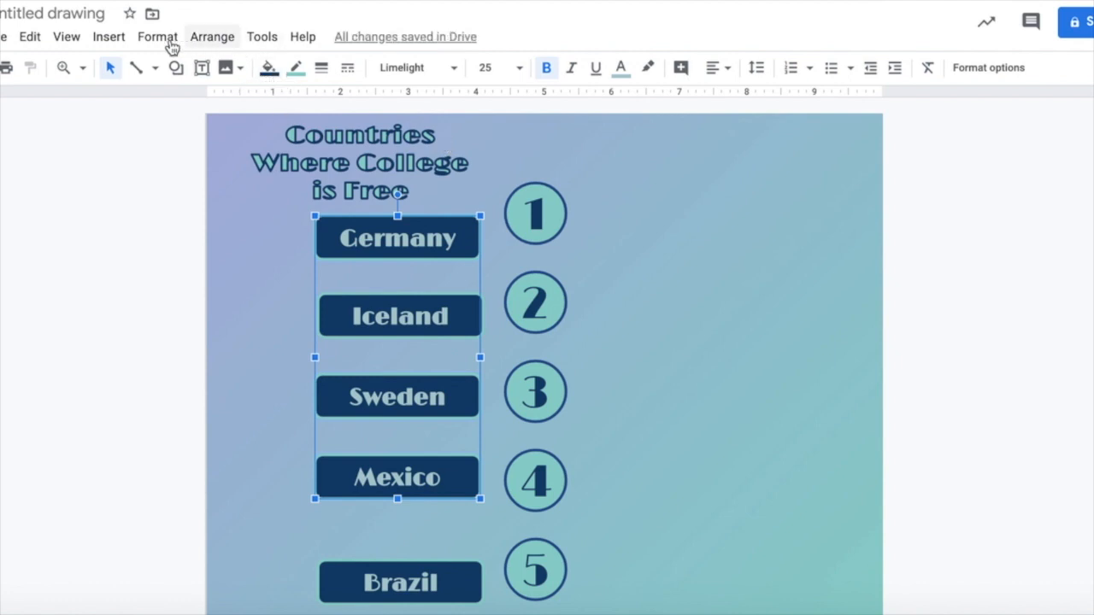
Nudge the Germany label up slightly towards the level of circle 1
click(604, 239)
click(391, 219)
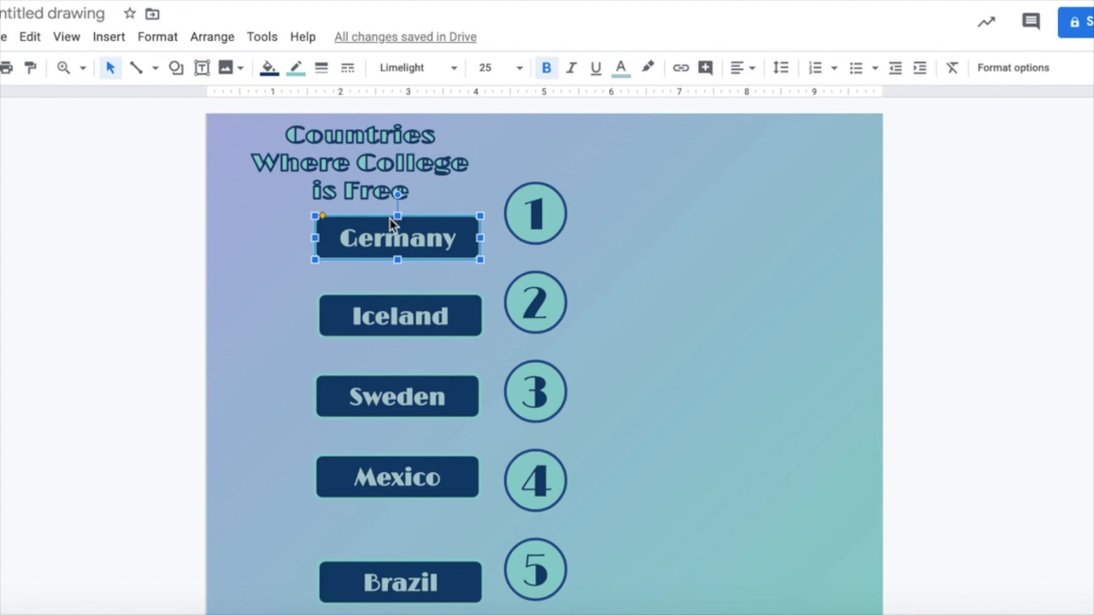
key(Up)
key(Up)
key(Up)
key(Up)
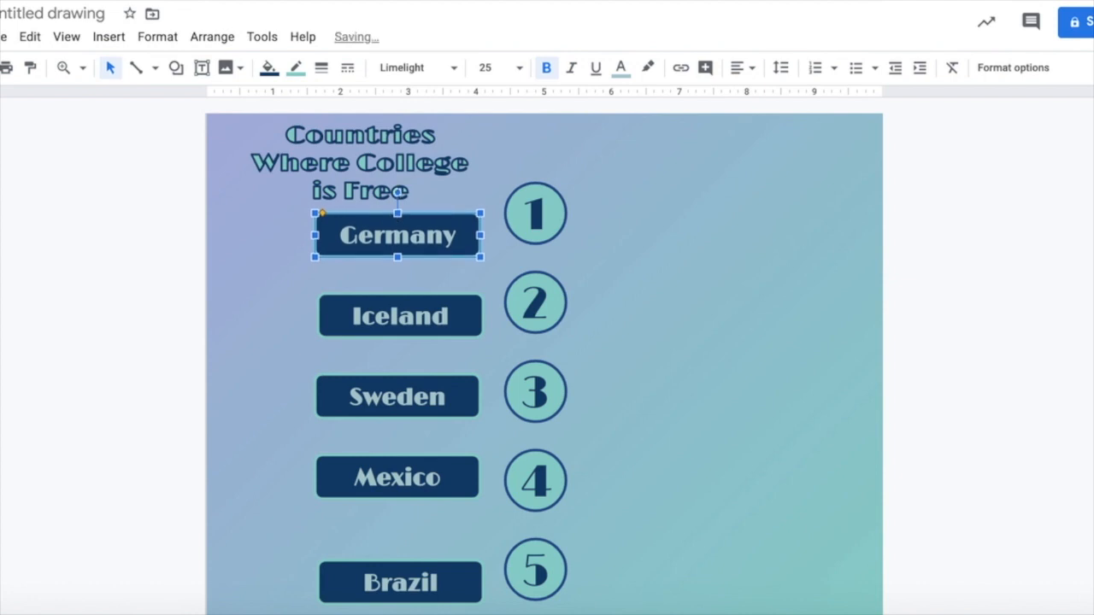
Nudge the Iceland label up level with circle 2 and adjust the labels below vertically to match circles 3 to 5
click(367, 317)
drag(375, 316, 352, 316)
click(387, 297)
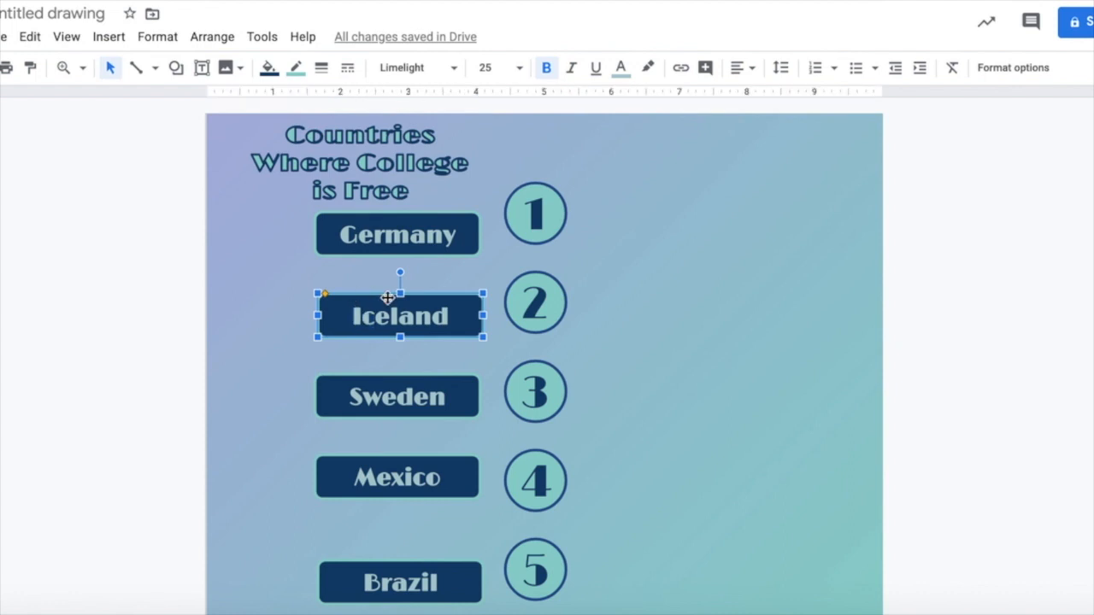
key(Up)
key(Up)
key(Up)
key(Up)
key(Up)
key(Up)
key(Up)
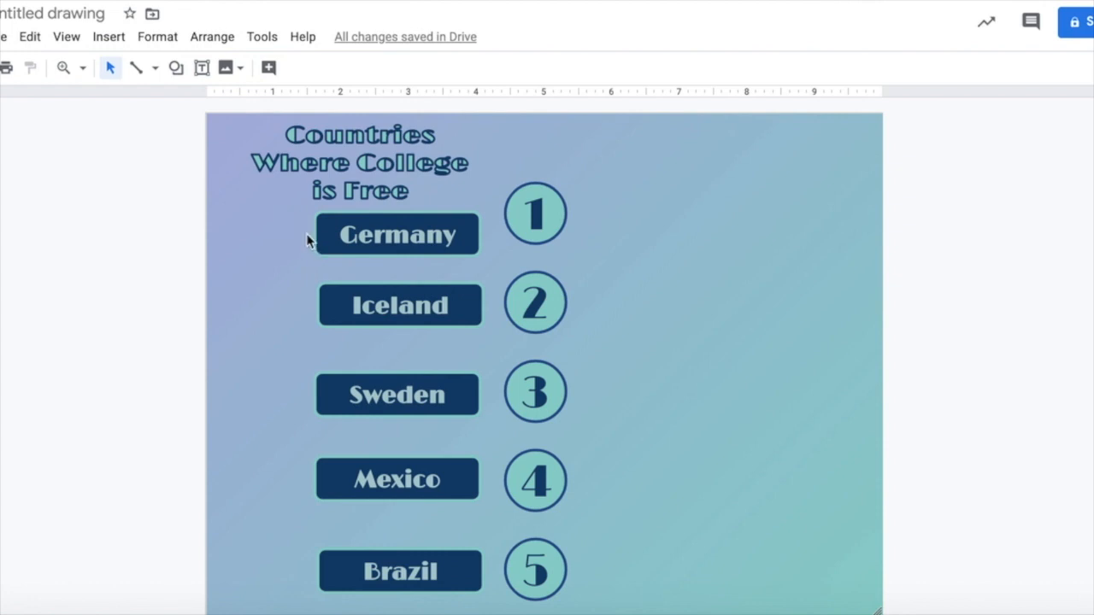
Draw a rounded rectangle over the Germany label and stretch it to nearly the label's size
click(336, 226)
click(276, 212)
click(176, 68)
mouse_move(188, 105)
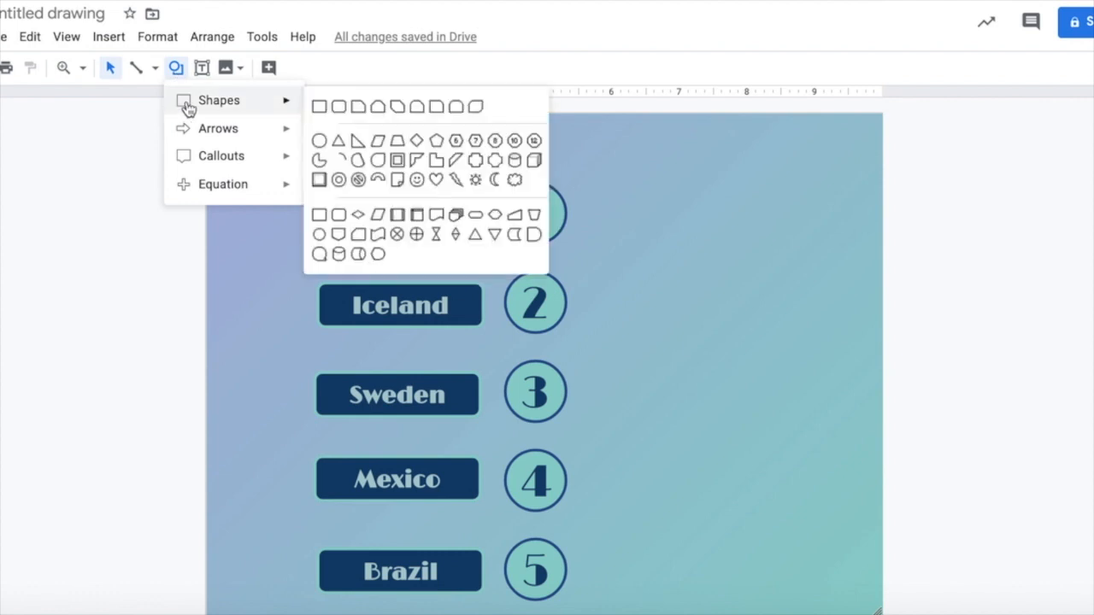
click(339, 107)
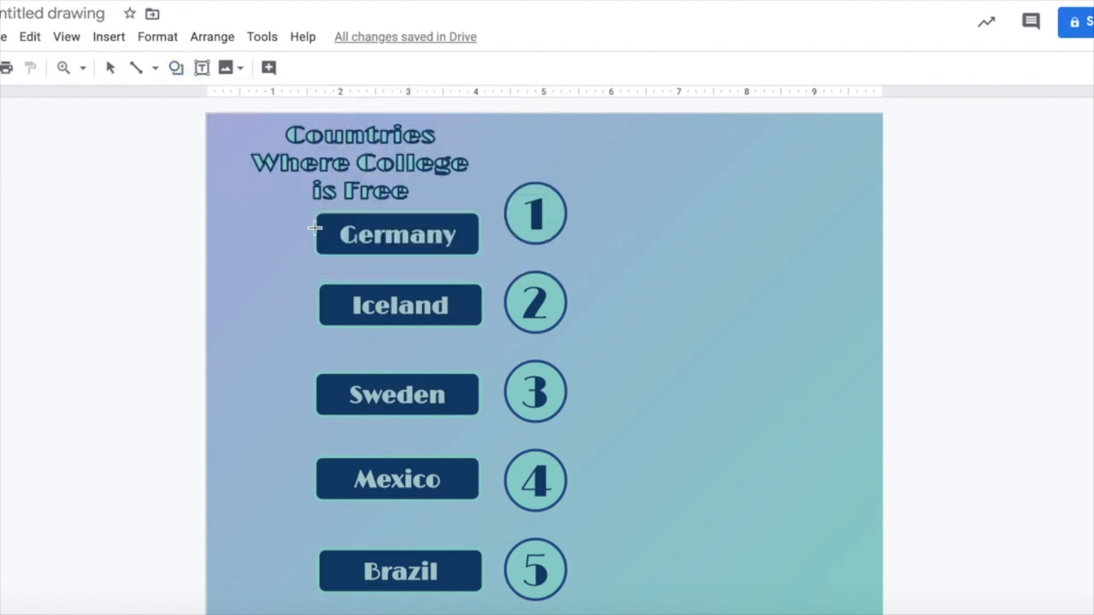
drag(318, 216, 477, 249)
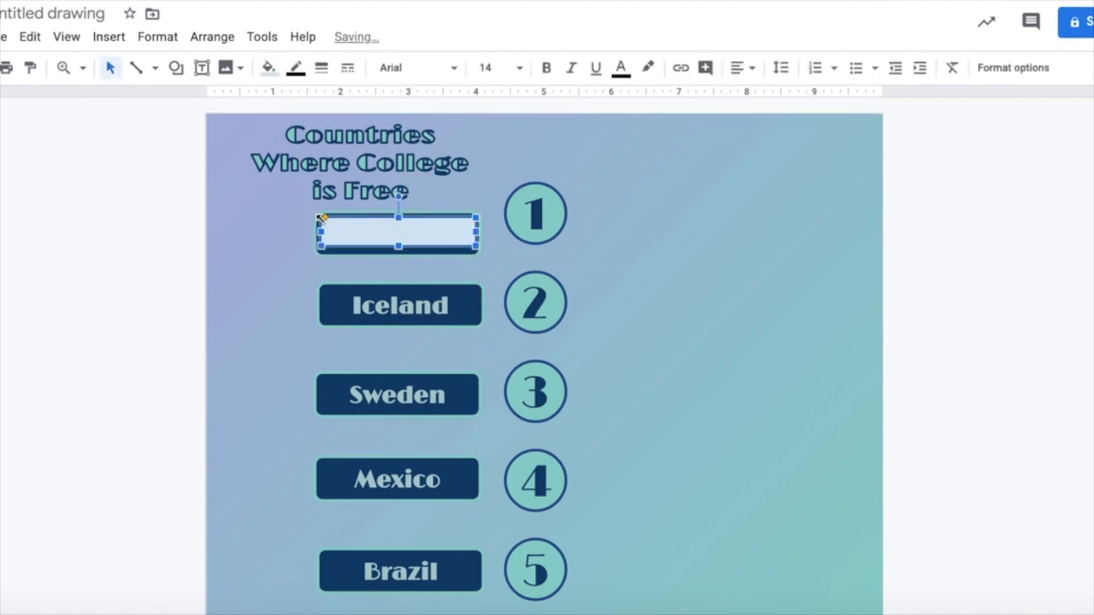
drag(316, 216, 315, 250)
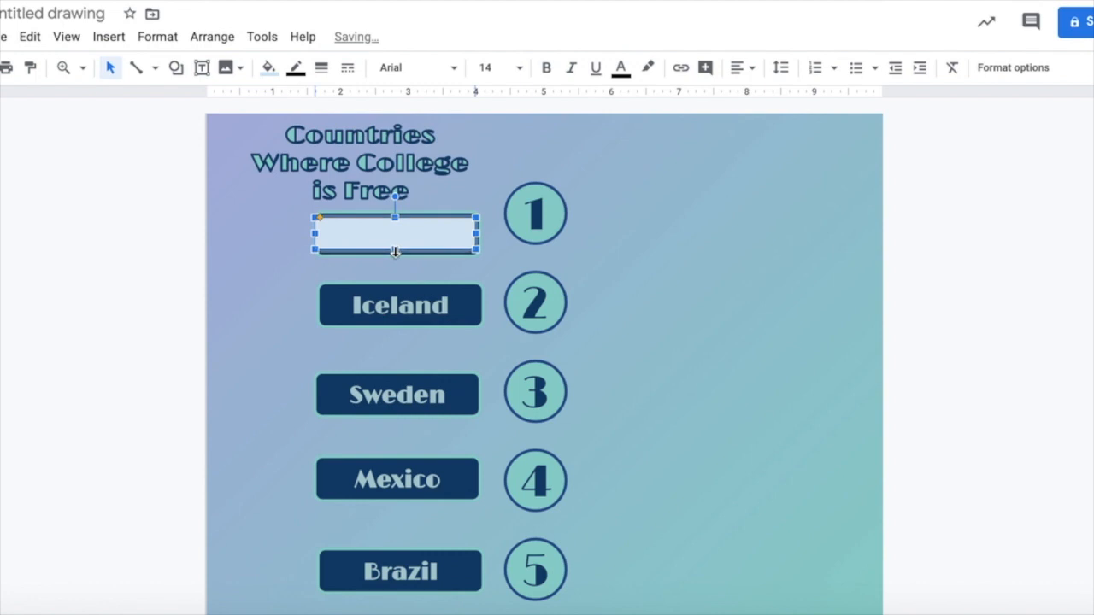
Fill the new rounded rectangle with the custom teal colour and make its border transparent
click(268, 69)
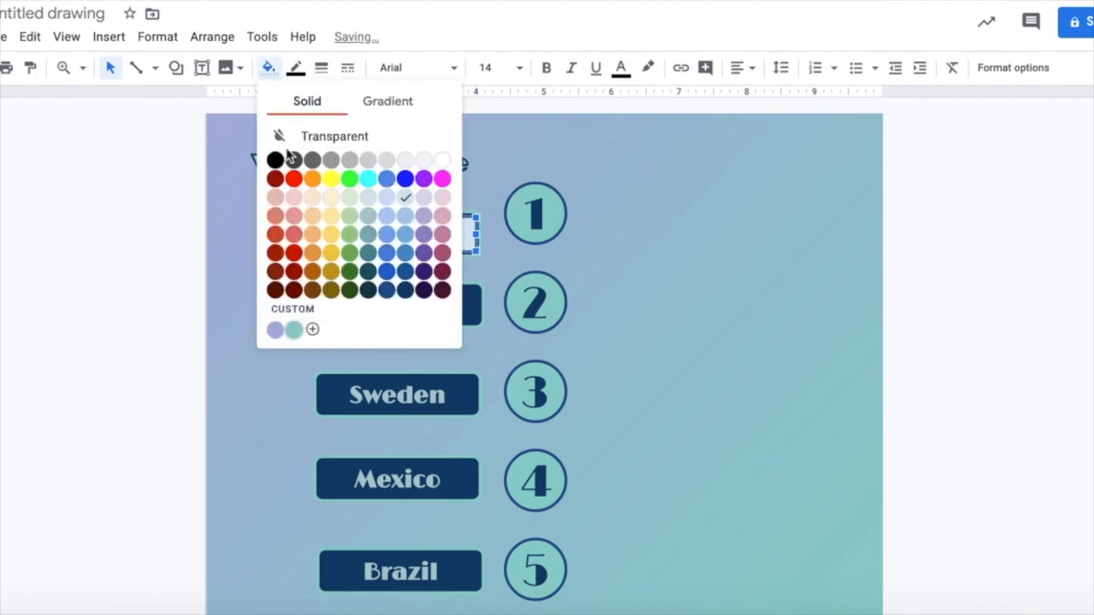
click(367, 217)
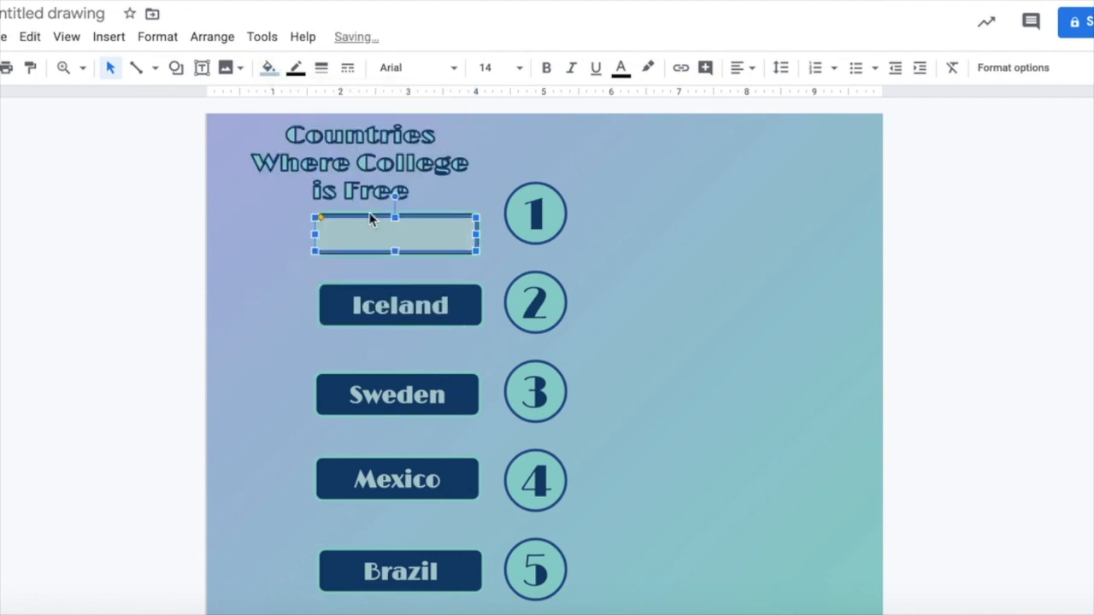
click(270, 79)
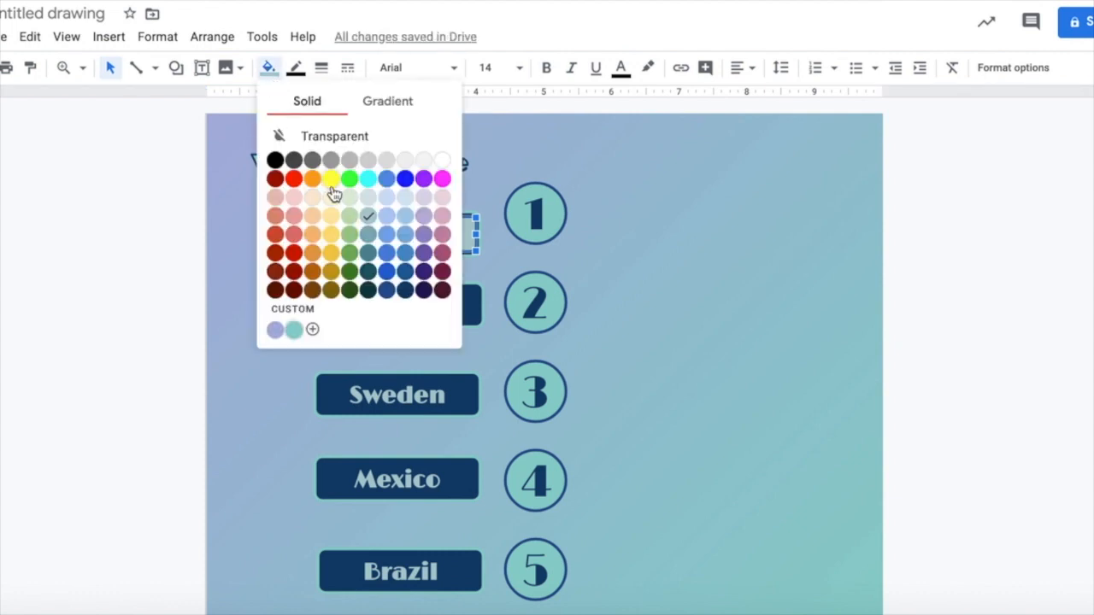
click(291, 331)
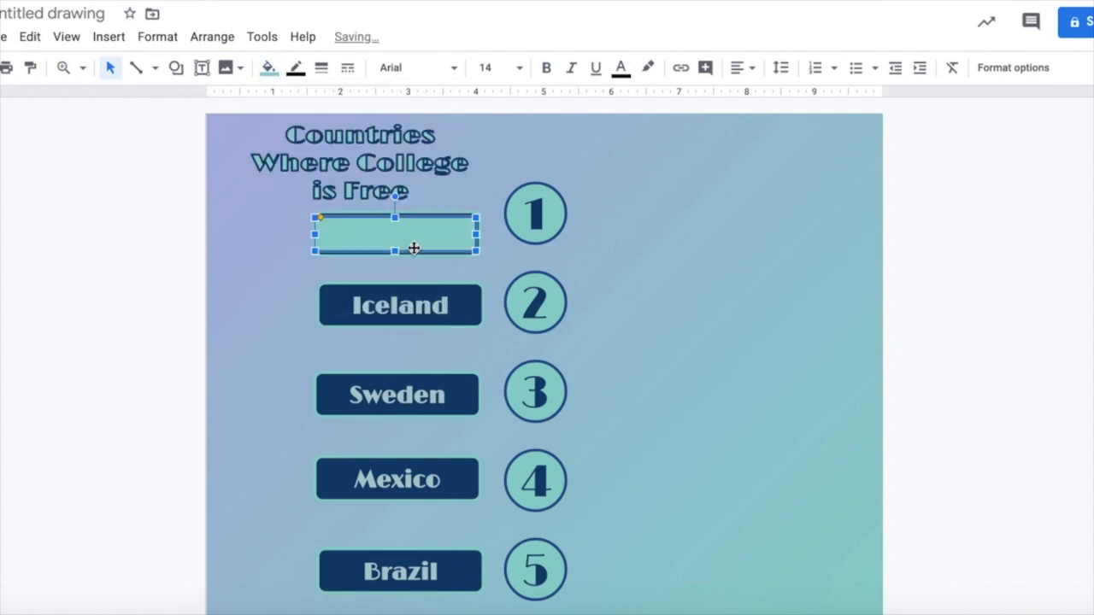
click(294, 69)
click(309, 106)
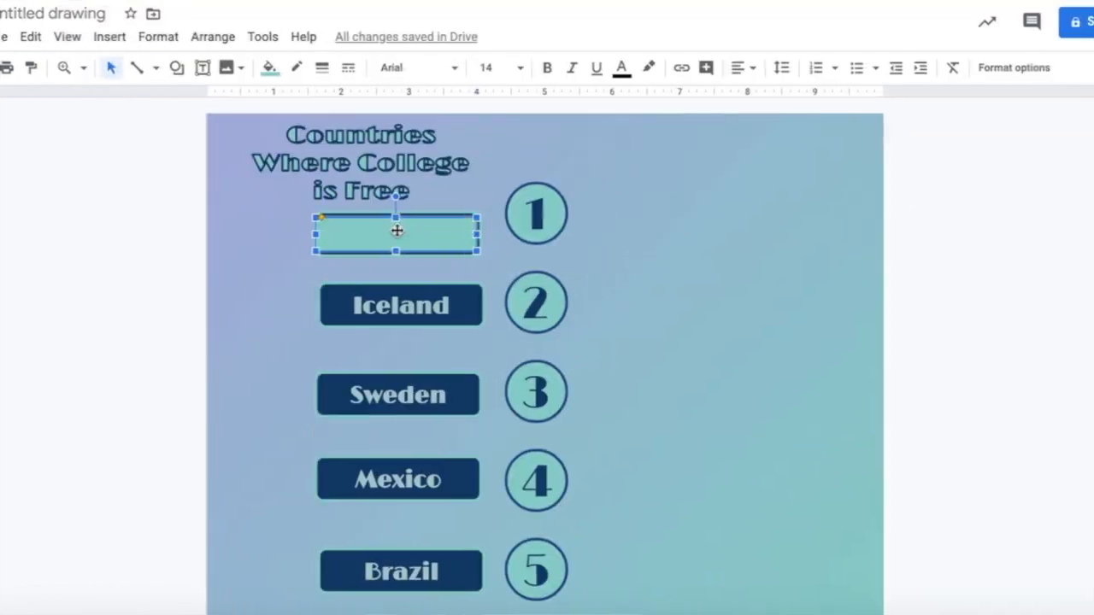
Offset the teal rectangle slightly up and left of the Germany label and send it to the back
drag(398, 229, 392, 229)
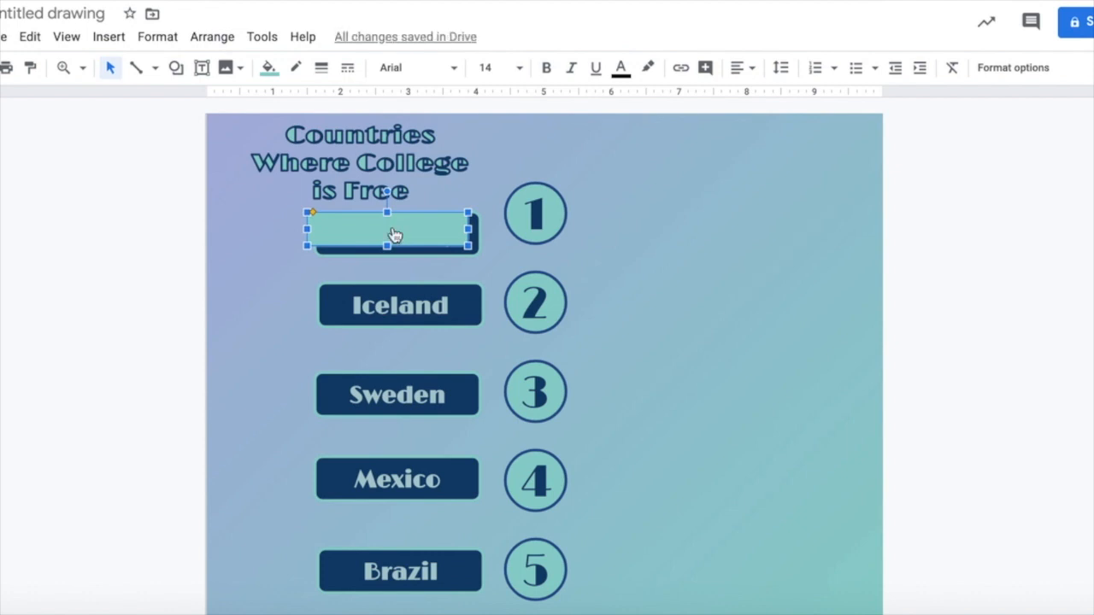
right_click(394, 235)
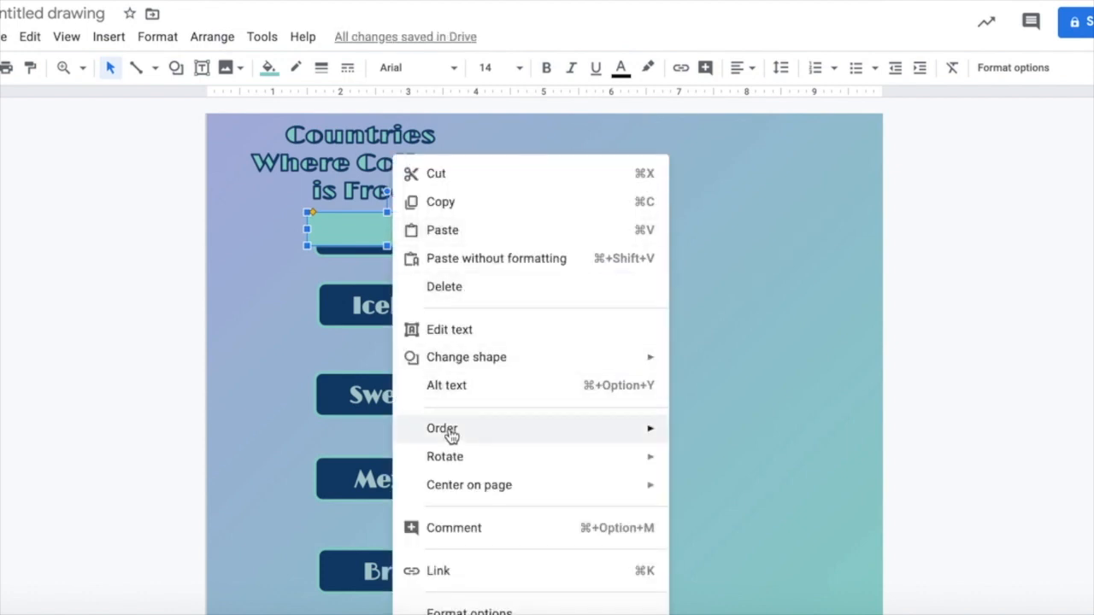
mouse_move(450, 434)
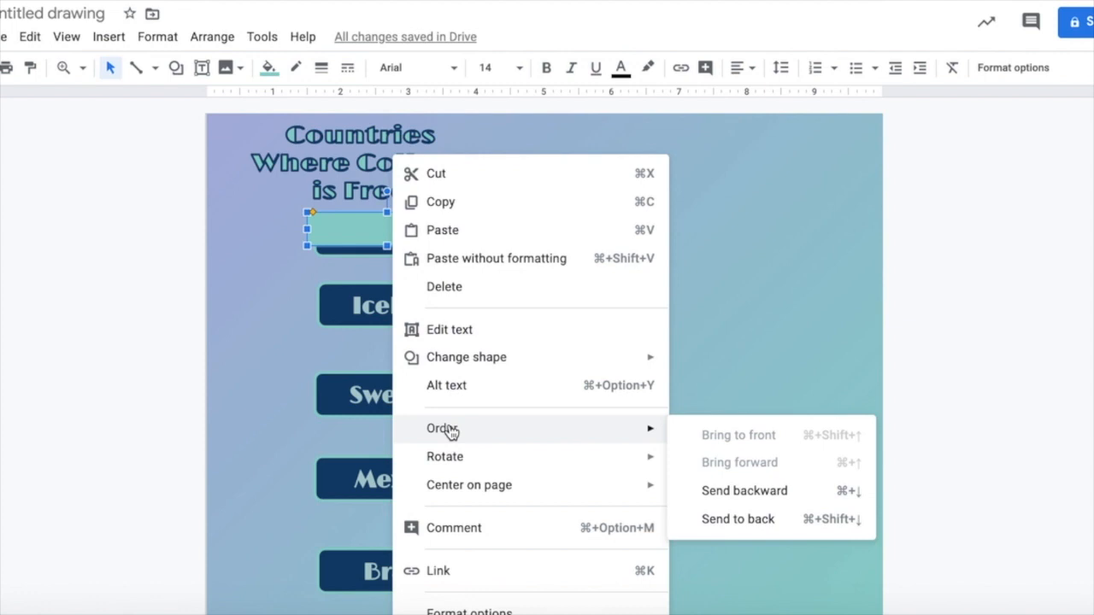
click(731, 525)
click(708, 308)
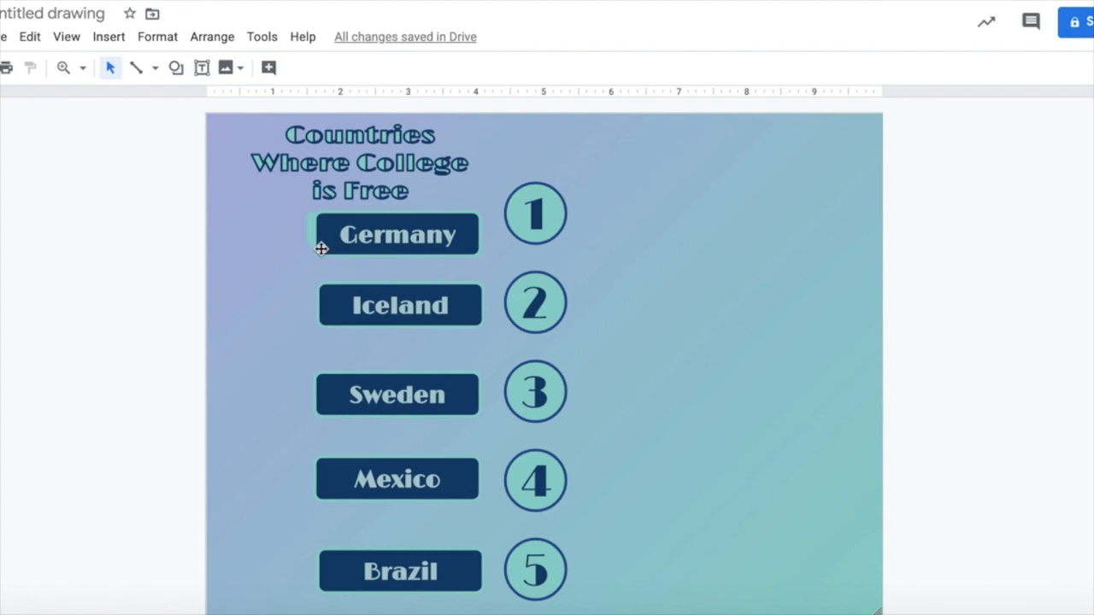
Nudge the teal rectangle up slightly so more of it shows behind the Germany label
click(342, 231)
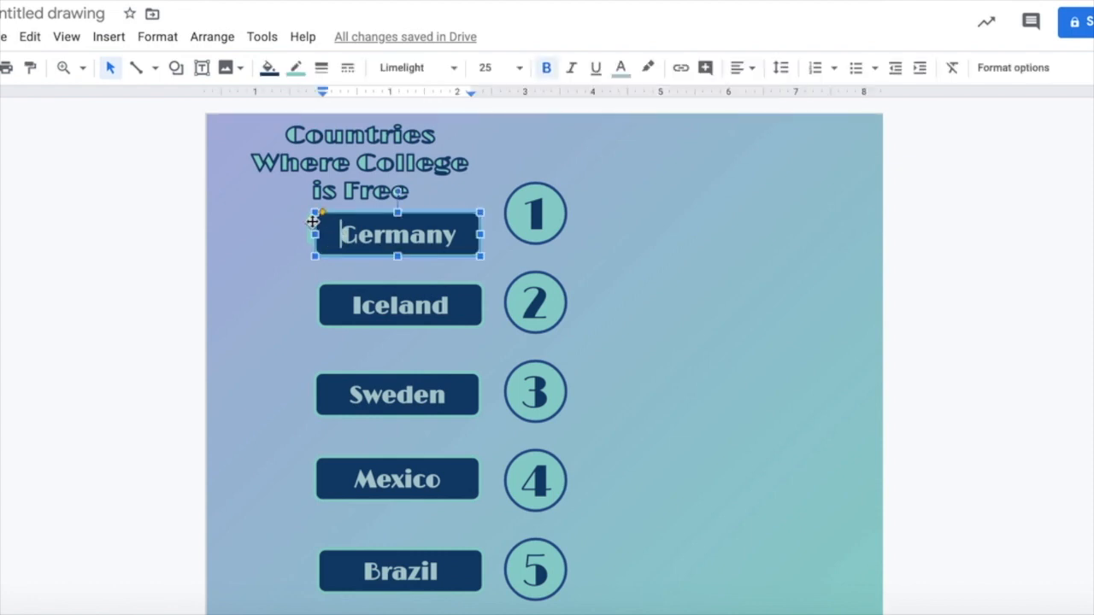
click(309, 222)
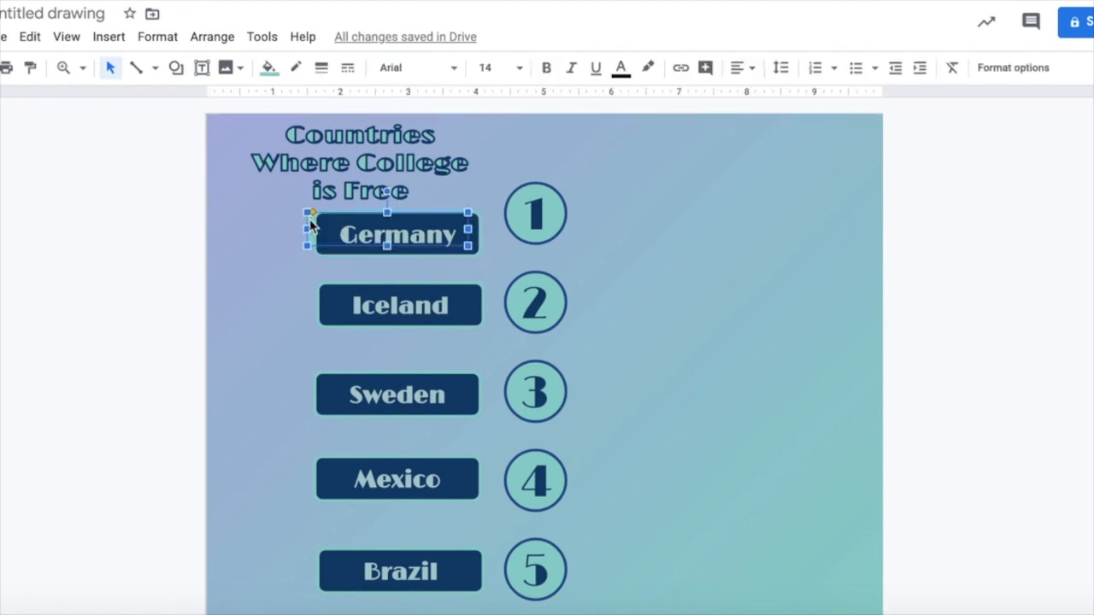
key(Up)
key(Up)
key(Up)
key(Up)
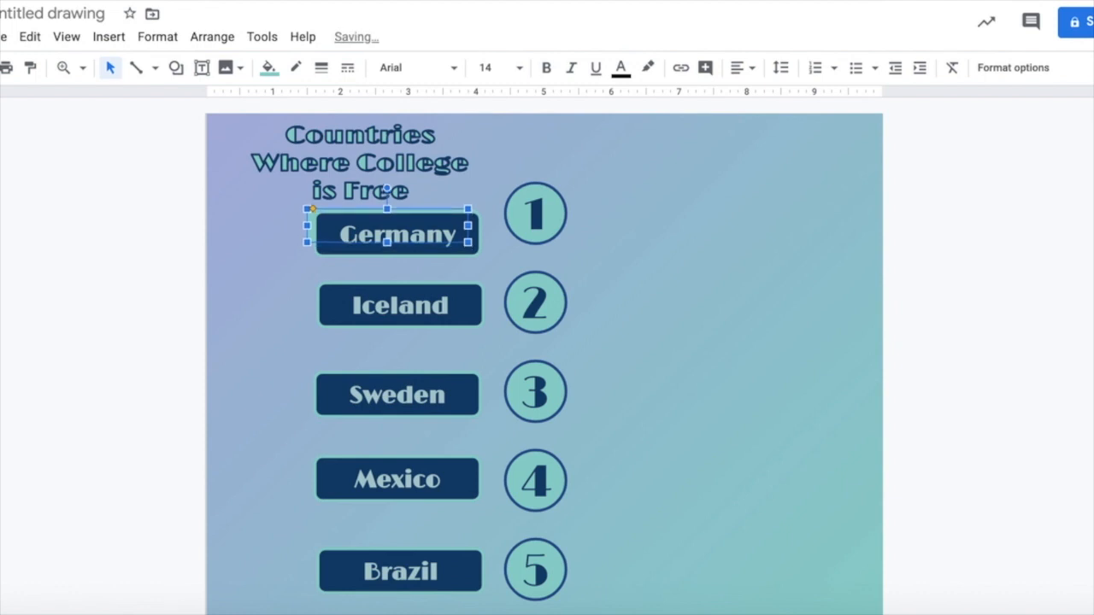
click(584, 165)
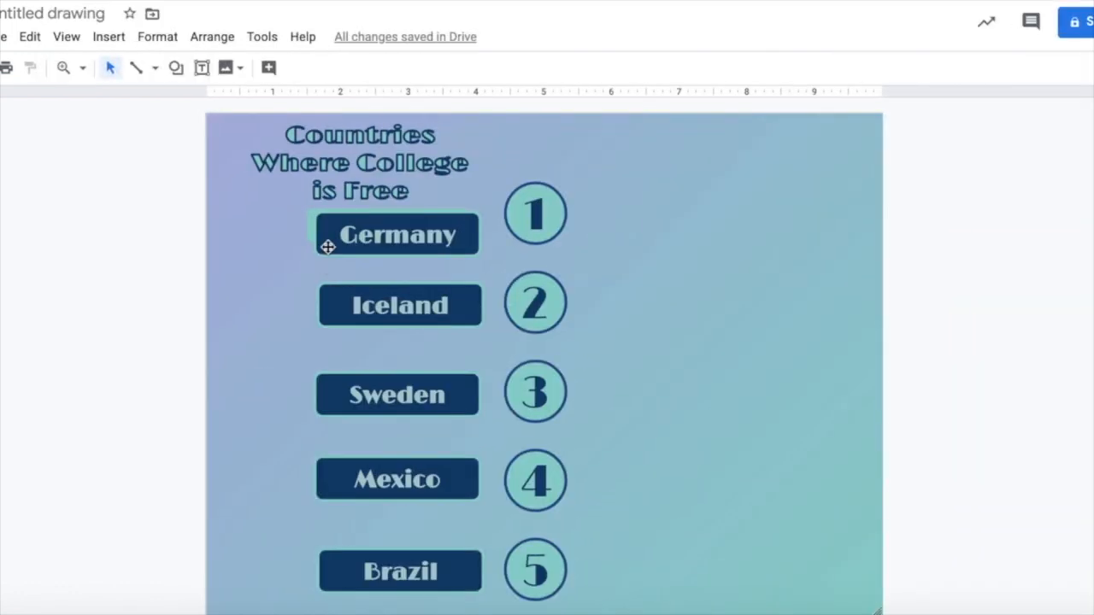
Make the Germany label's border transparent
click(327, 247)
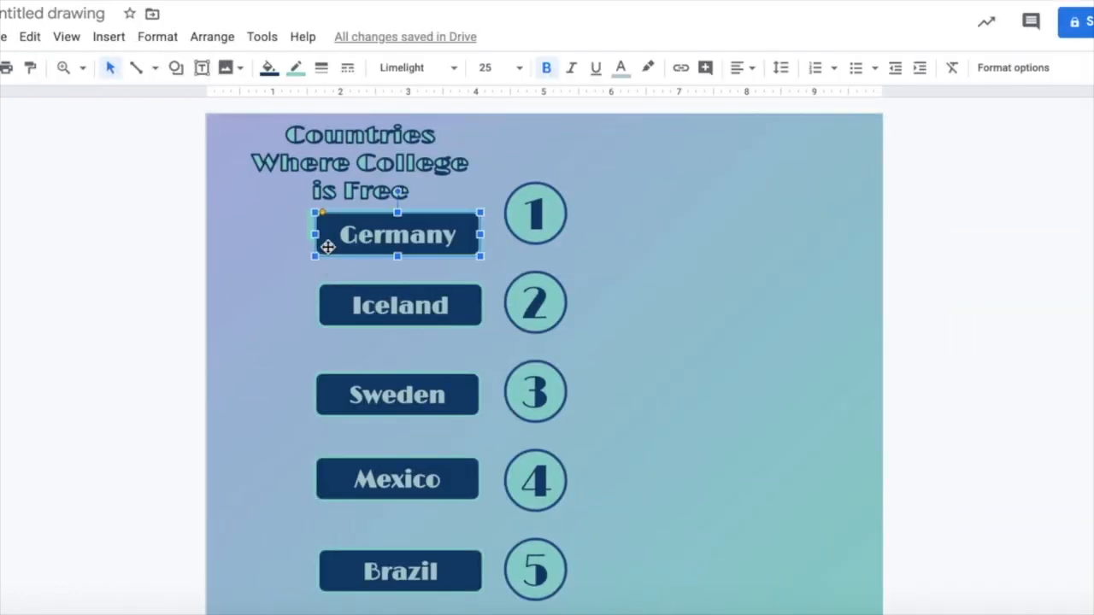
click(295, 69)
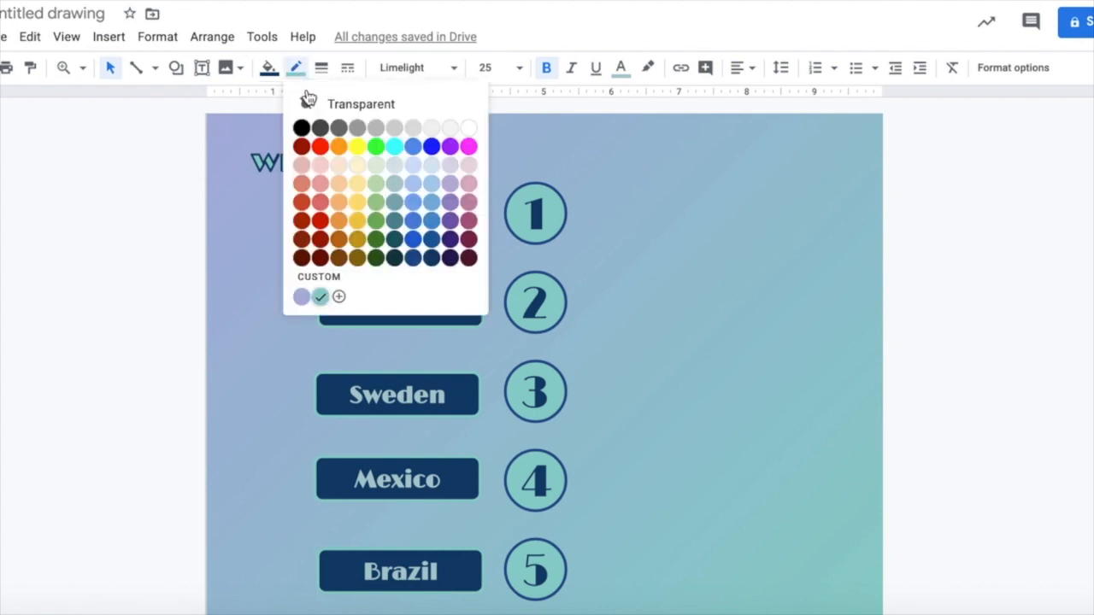
click(305, 104)
click(684, 268)
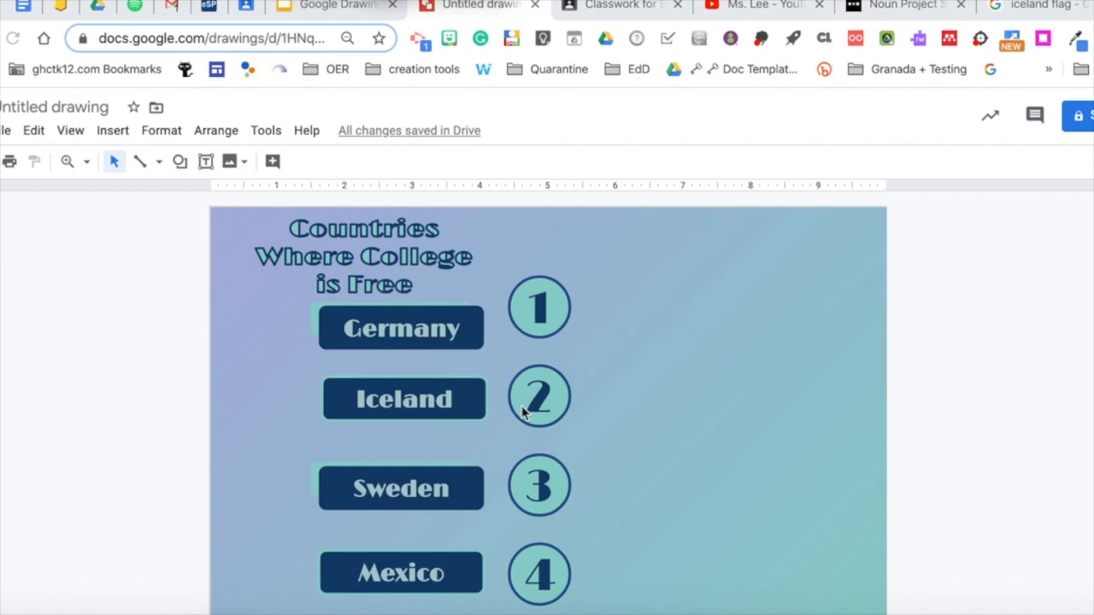
Switch to the Google Images results for "iceland flag" and filter them by usage rights to Labeled for Reuse
click(1021, 12)
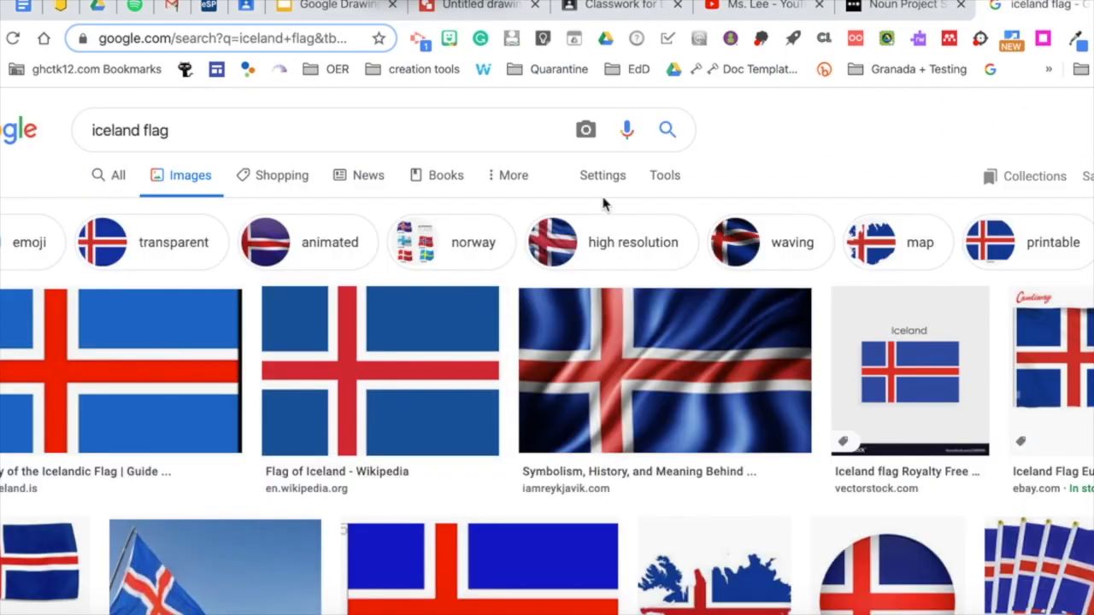
click(662, 176)
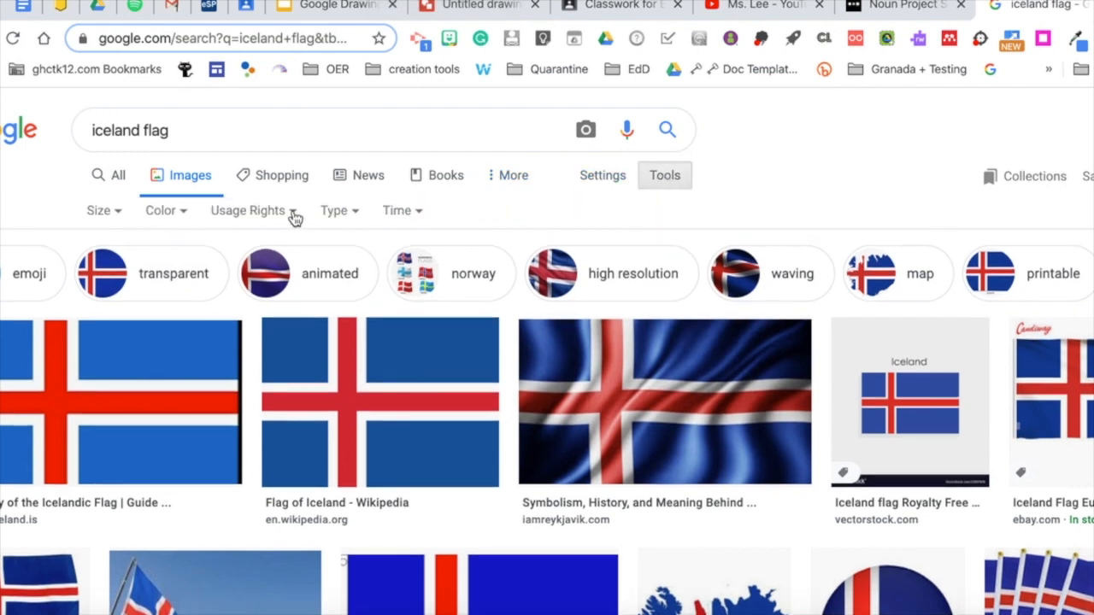
click(294, 213)
click(276, 297)
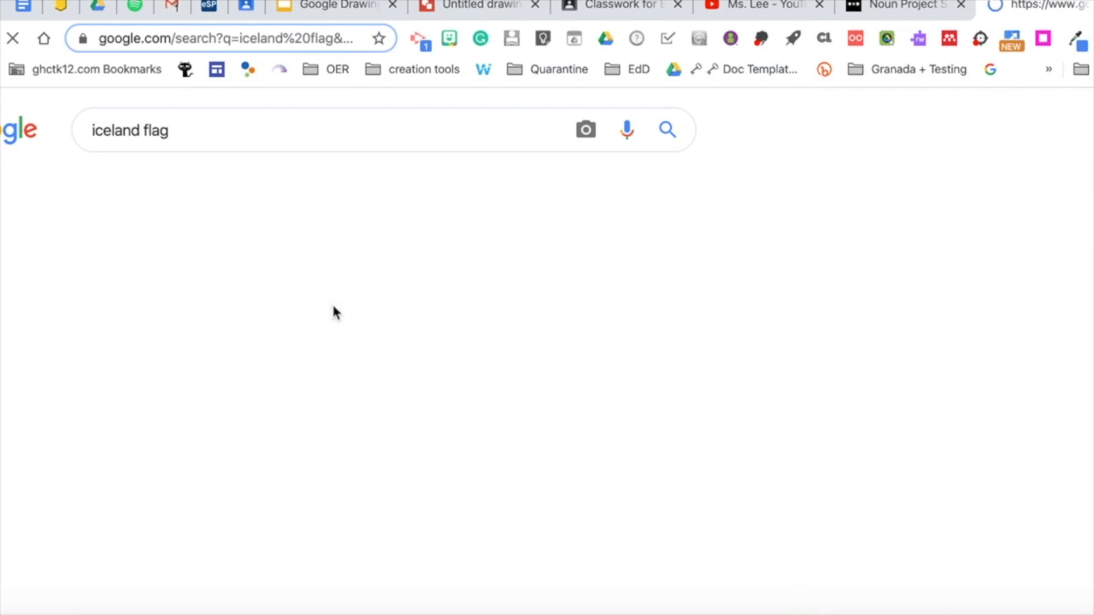
Copy the Wikipedia Iceland flag image and paste it into the drawing beside the numbered circles
scroll(333, 312, down, 3)
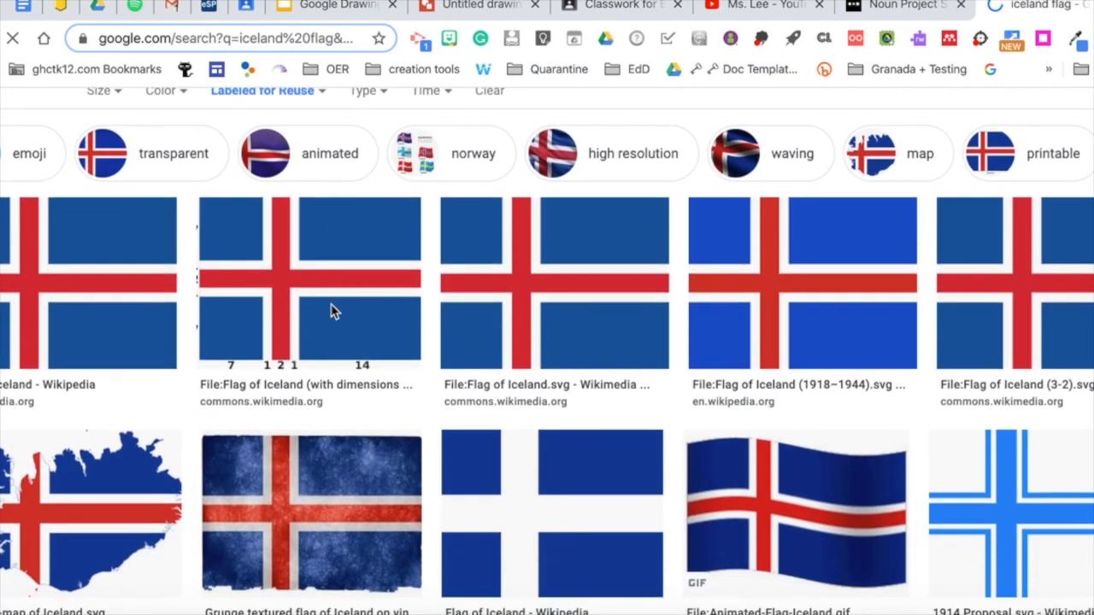
scroll(334, 312, down, 2)
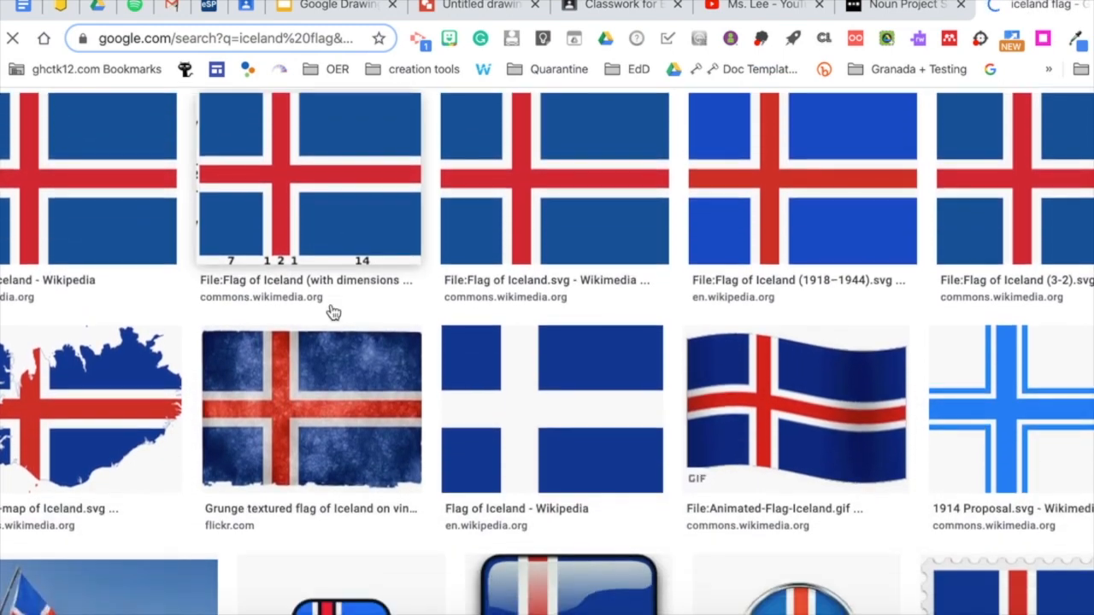
scroll(333, 312, up, 1)
right_click(96, 226)
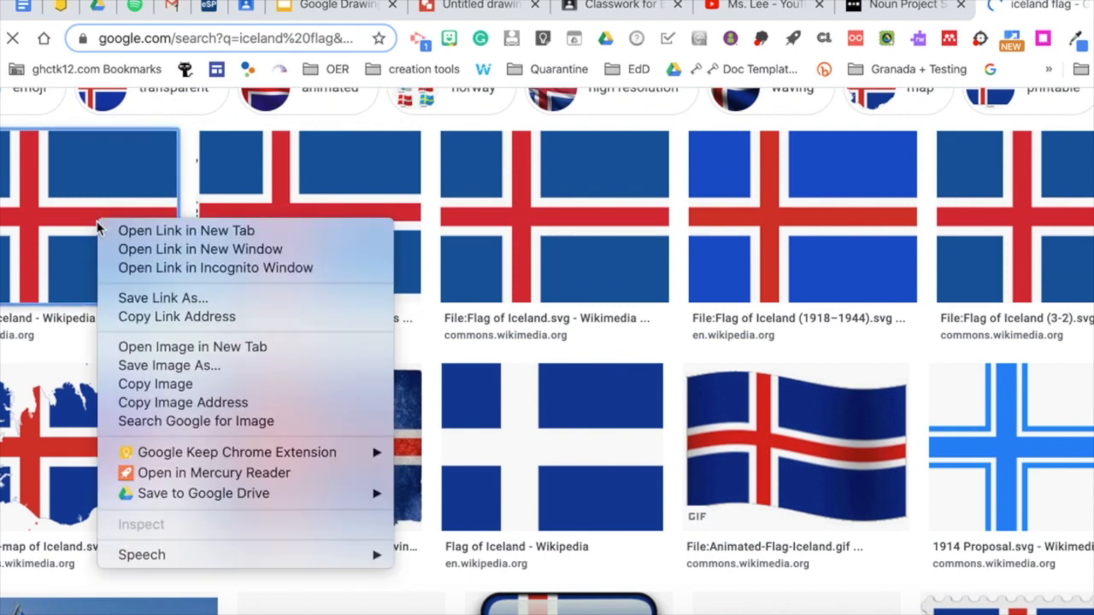
click(147, 383)
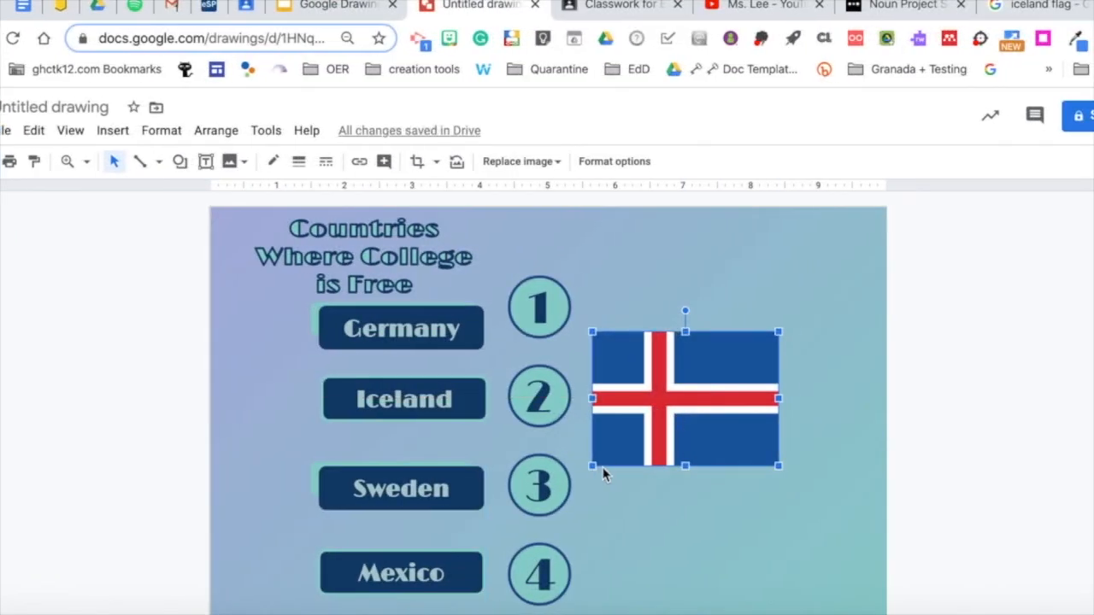
Shrink the pasted Iceland flag proportionally to about 1.8 inches wide
drag(590, 467, 632, 438)
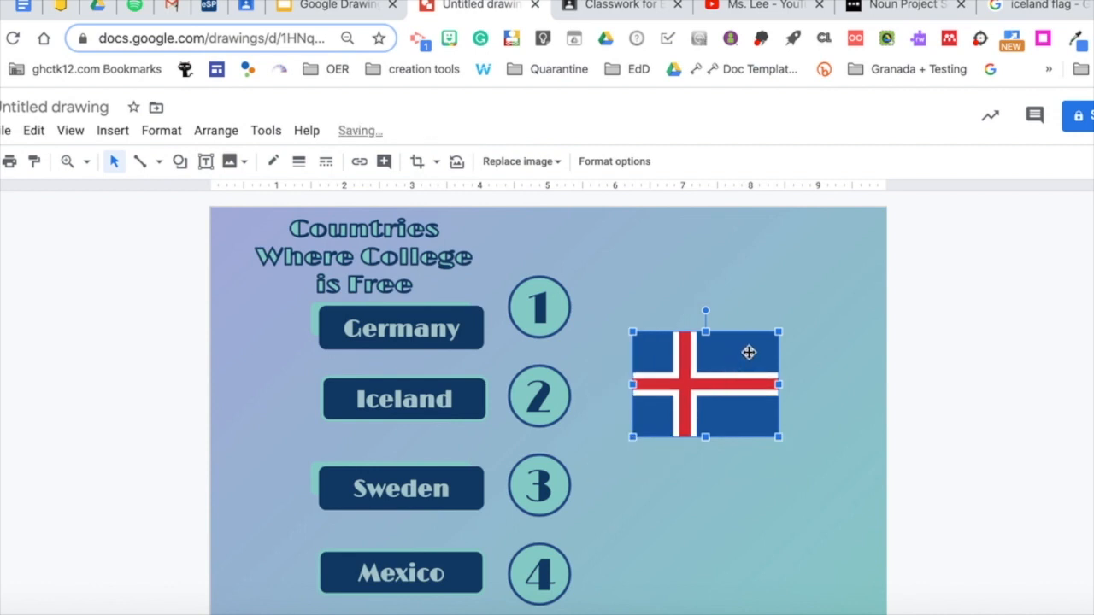
drag(779, 332, 762, 344)
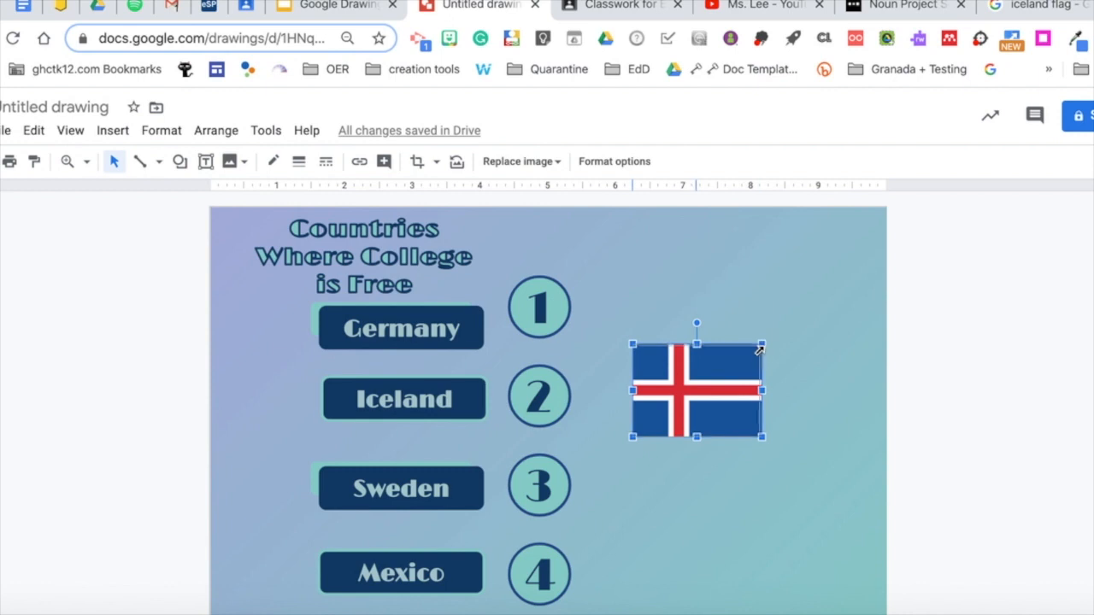
drag(763, 344, 756, 352)
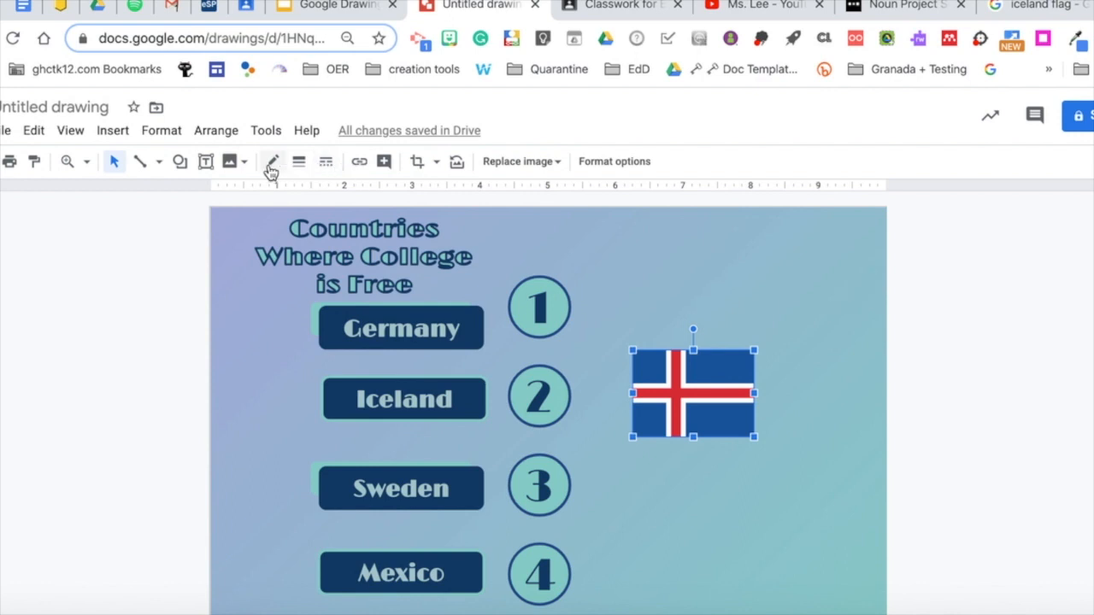
Draw a plain rectangle over the Iceland flag, nearly matching the flag's size
click(180, 162)
mouse_move(187, 195)
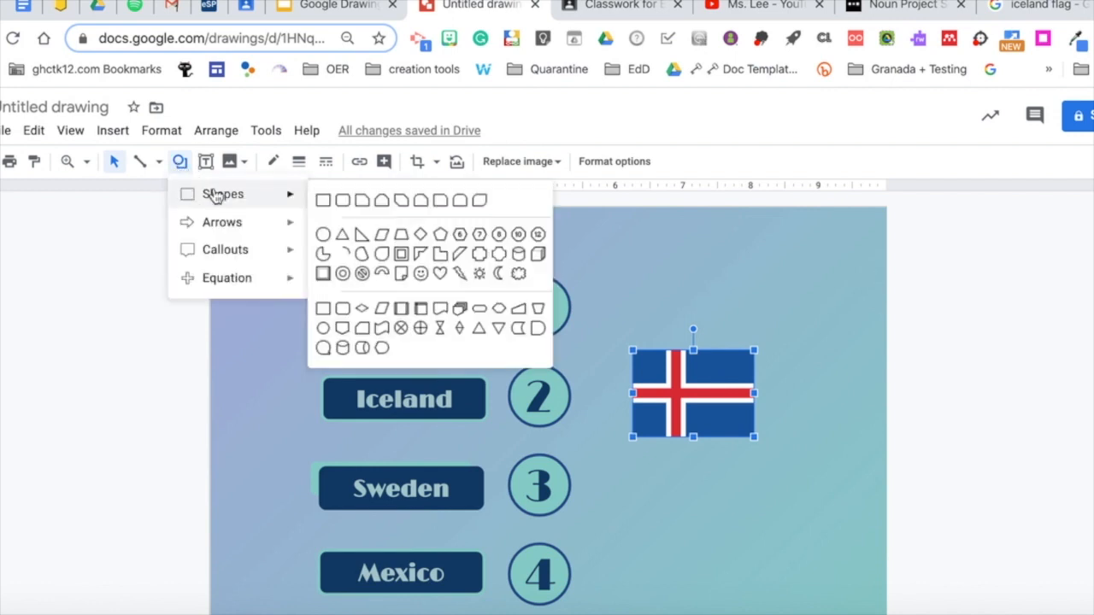
click(322, 201)
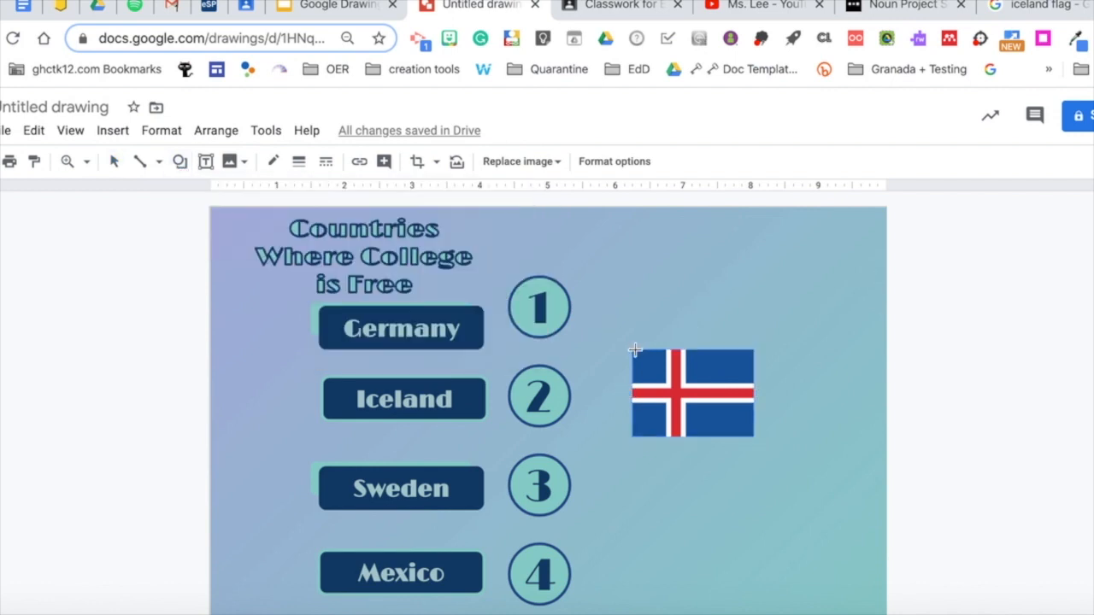
drag(632, 349, 701, 391)
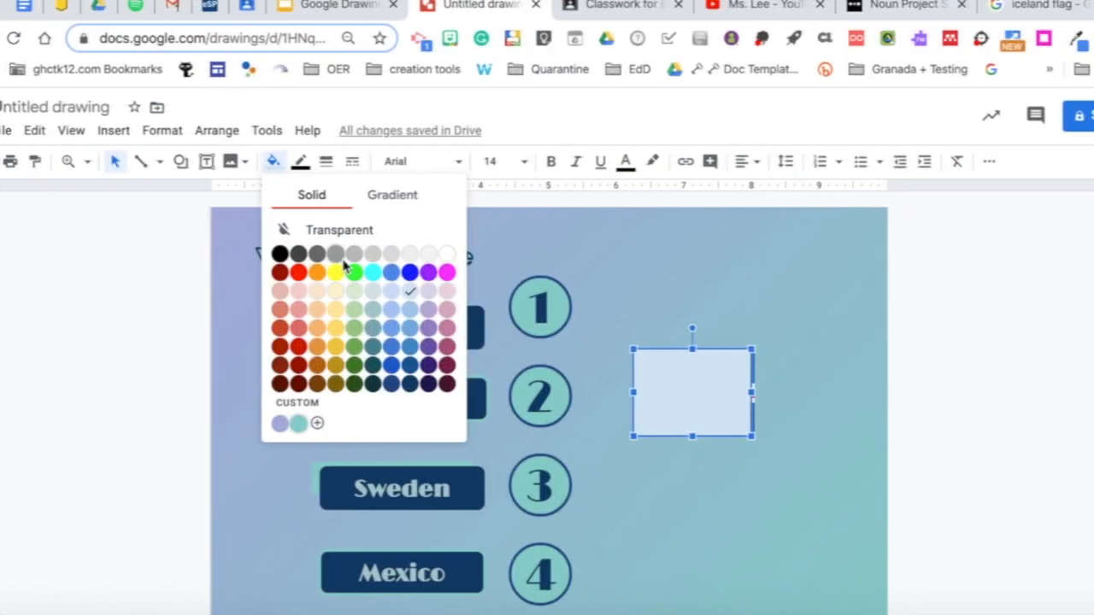
Fill the rectangle over the flag with the custom teal colour and make its border transparent
click(297, 422)
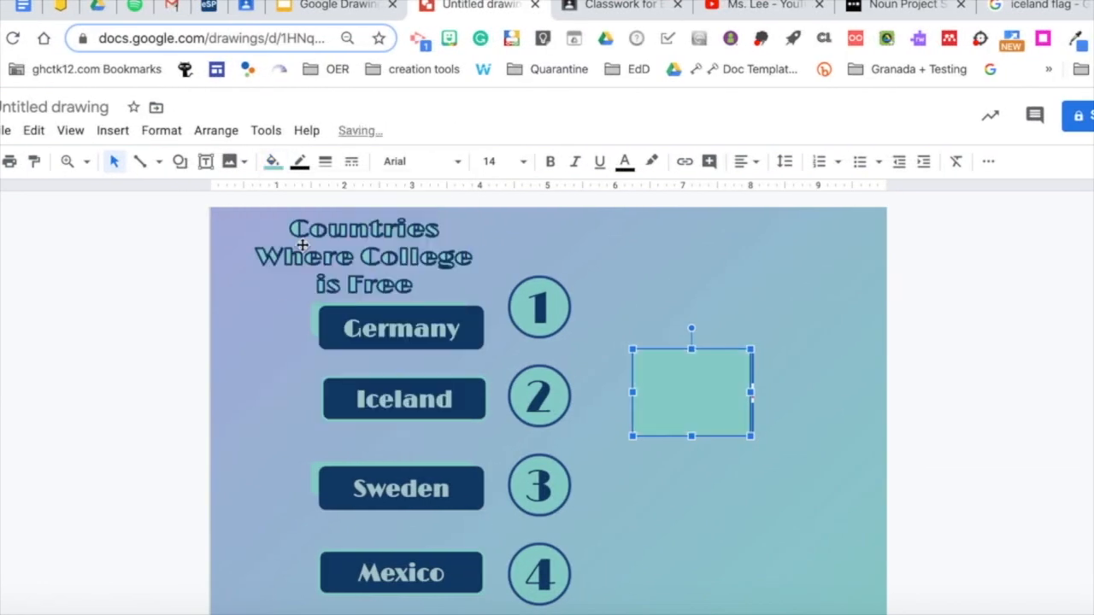
click(299, 162)
click(337, 198)
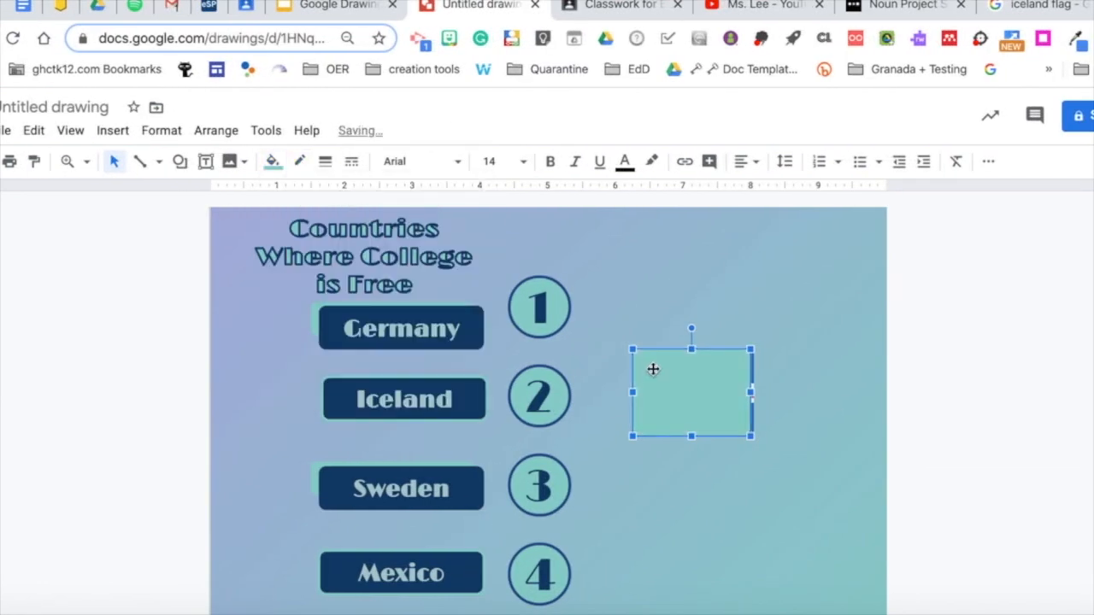
Offset the teal rectangle slightly up and left of the Iceland flag and send it to the back
drag(671, 374, 667, 369)
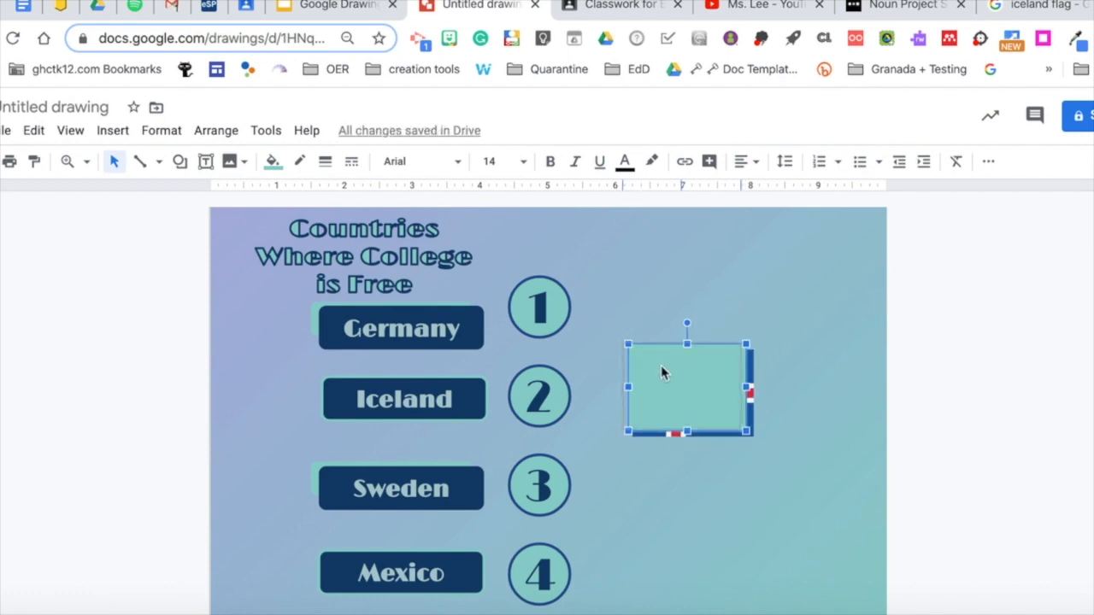
drag(660, 365, 658, 363)
right_click(664, 369)
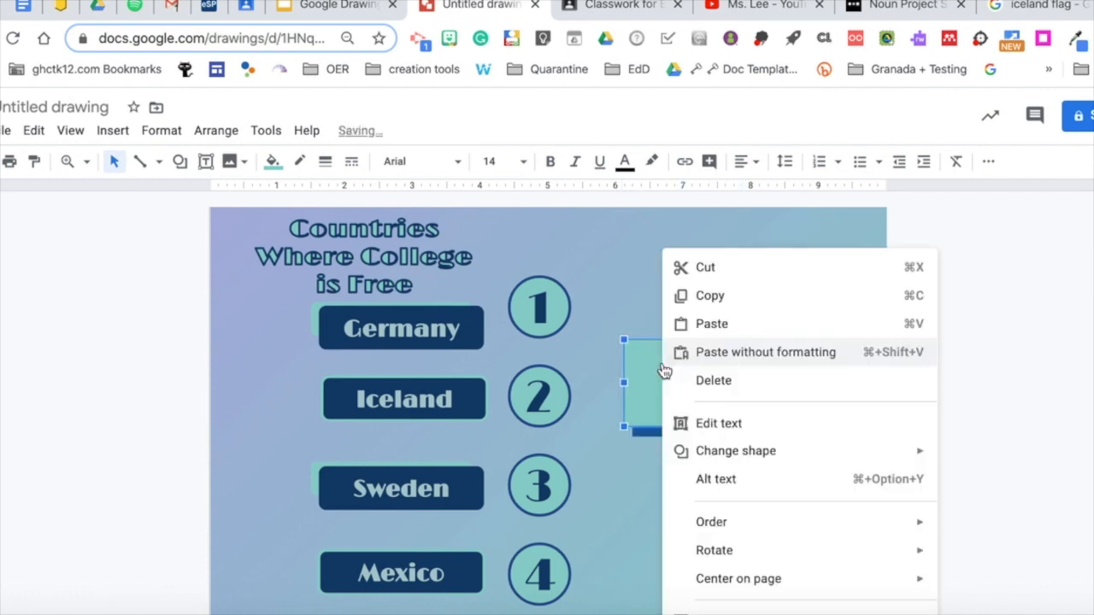
mouse_move(931, 532)
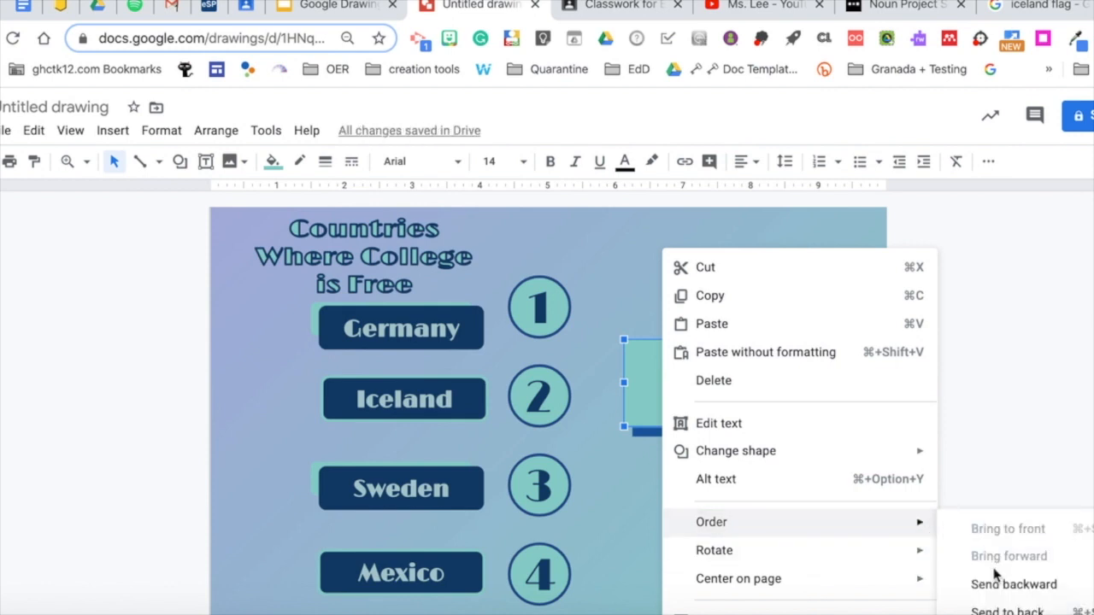
click(1002, 609)
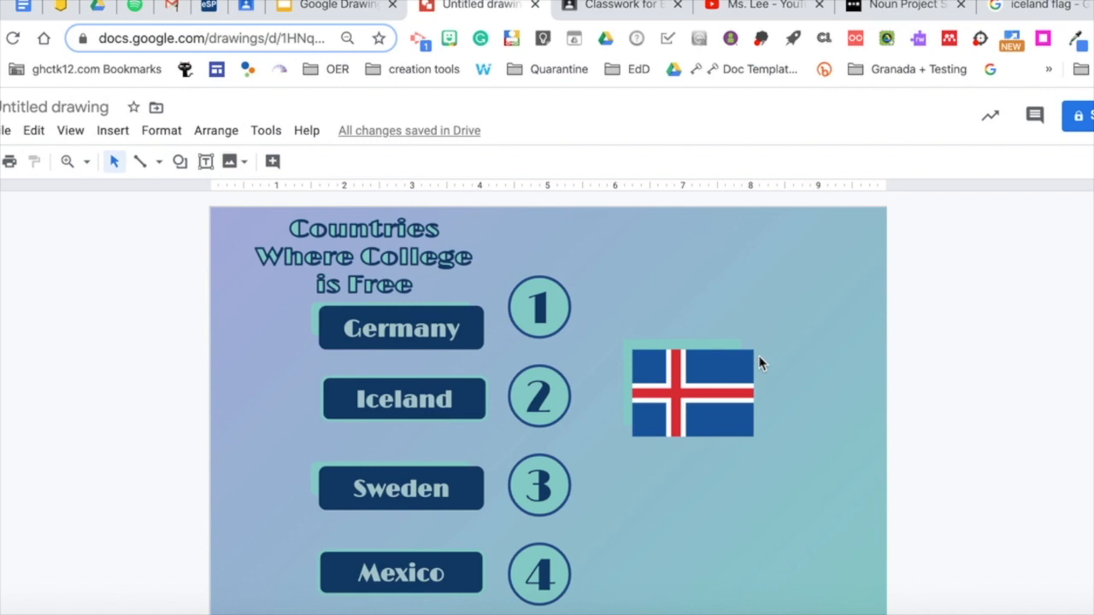
Fill the offset rectangle behind the Iceland flag with light red
click(630, 346)
click(272, 162)
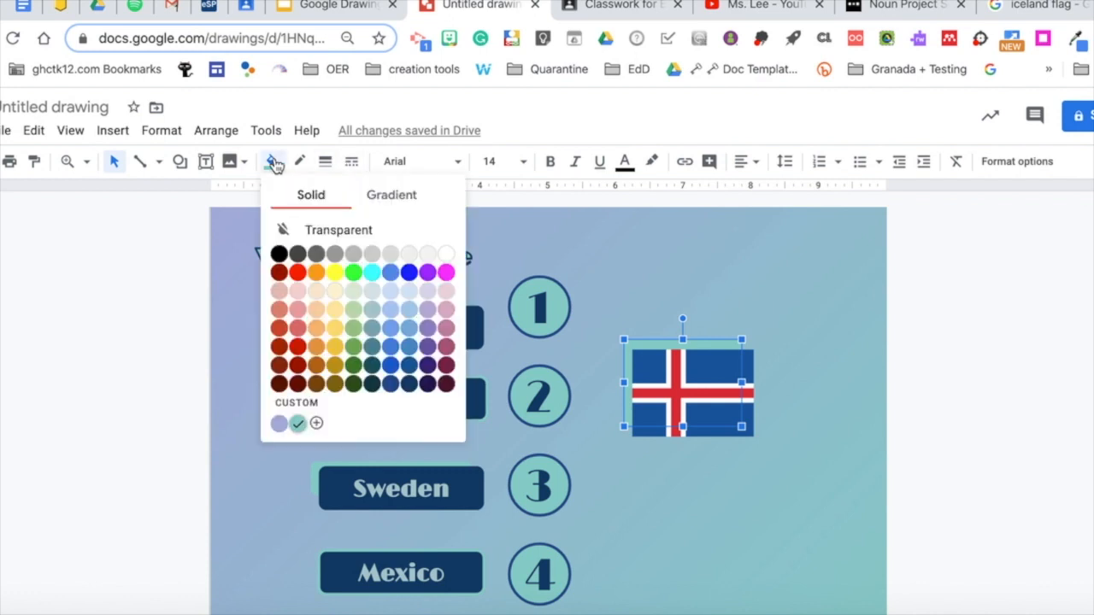
click(296, 328)
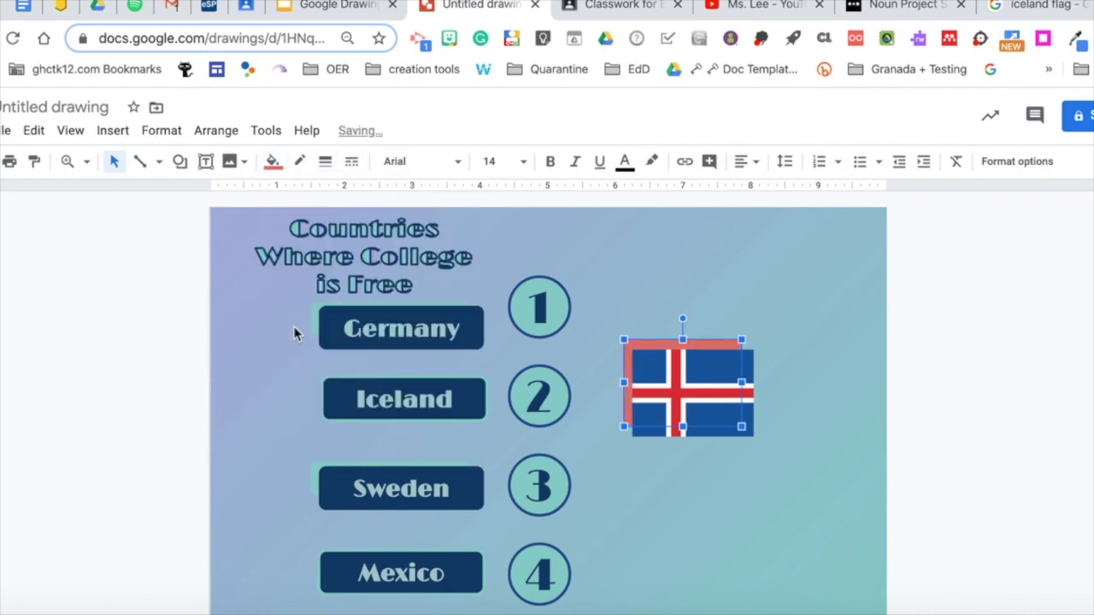
click(813, 324)
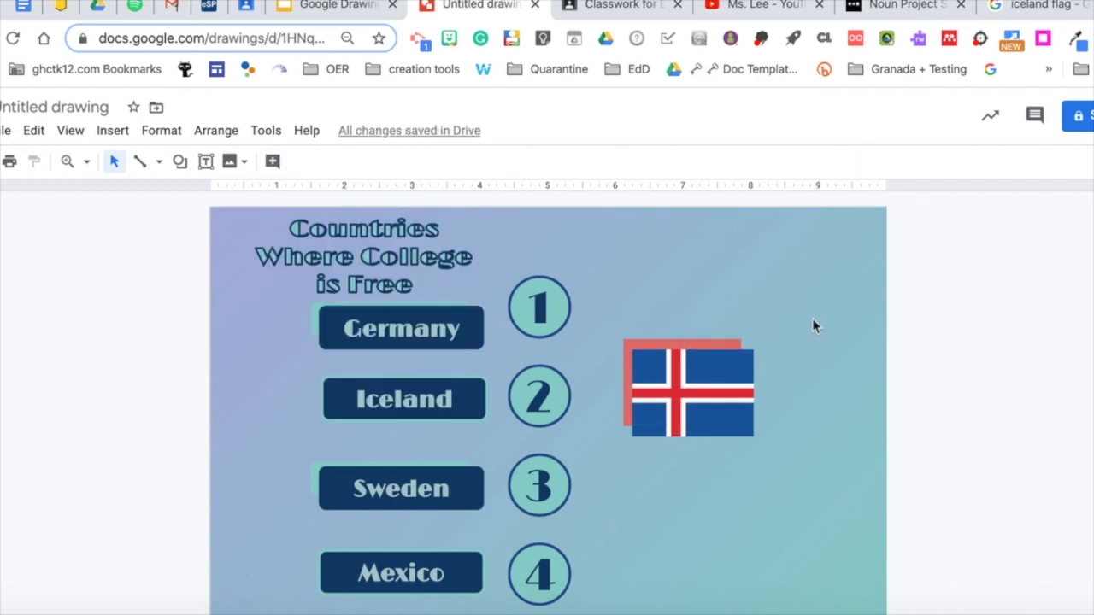
Try a light blue fill on the rectangle behind the Iceland flag
click(631, 343)
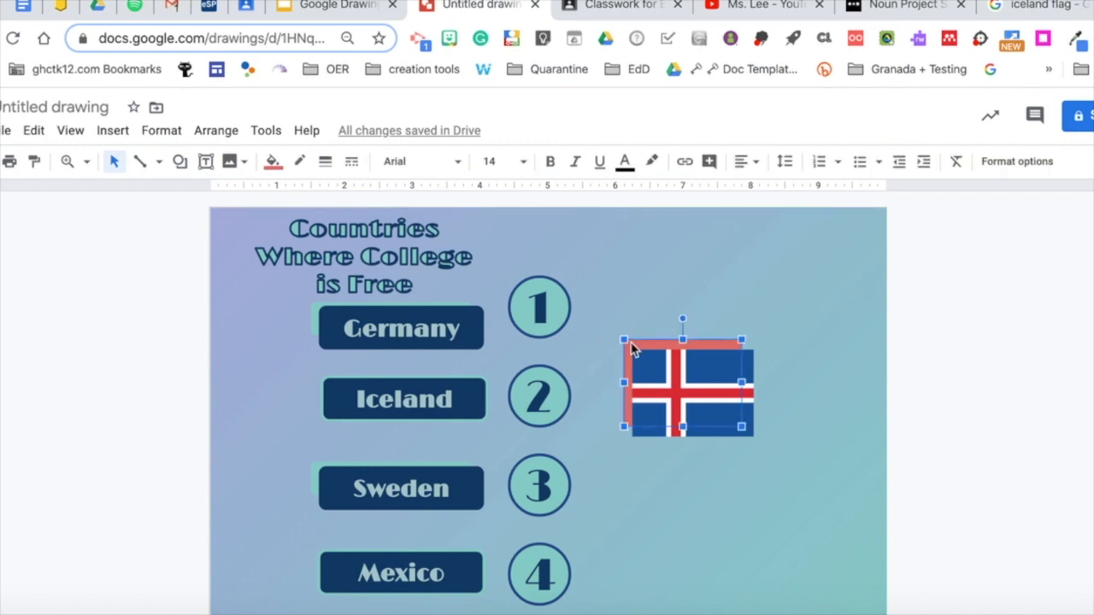
click(270, 162)
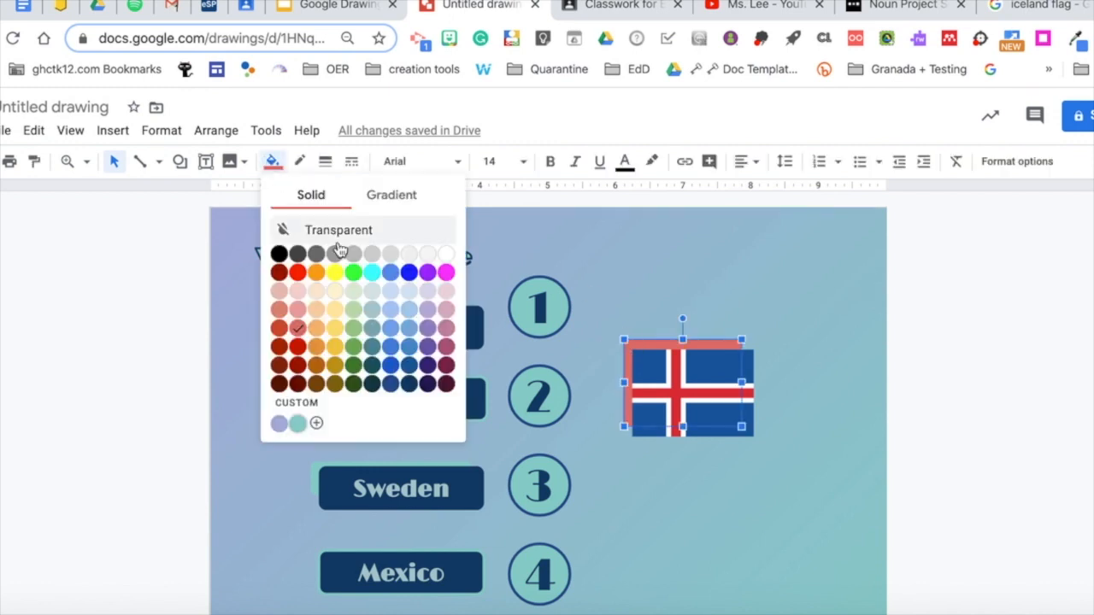
click(390, 307)
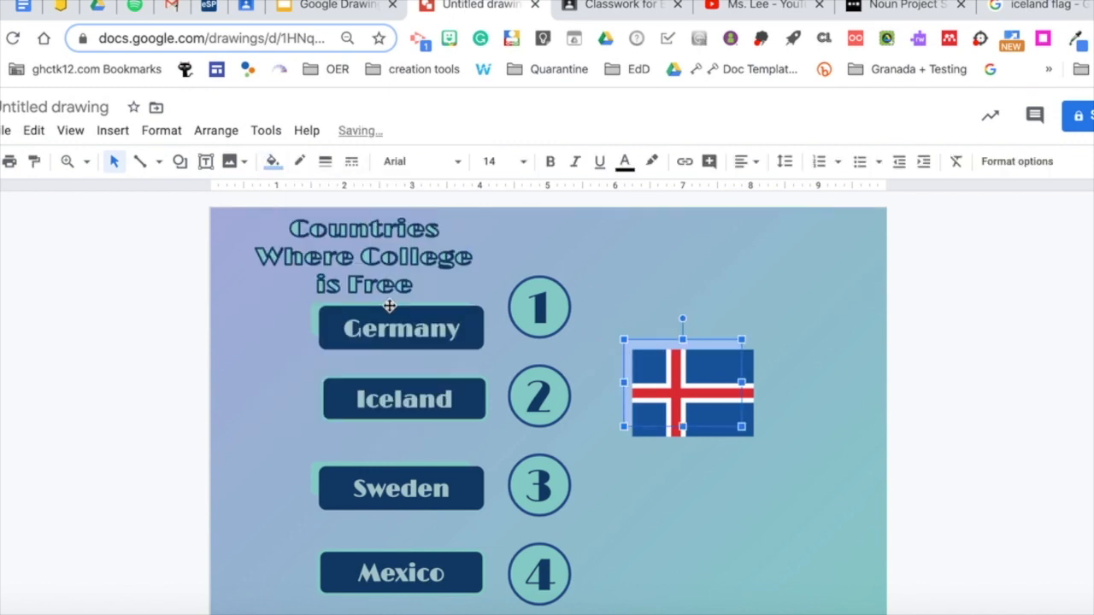
click(707, 316)
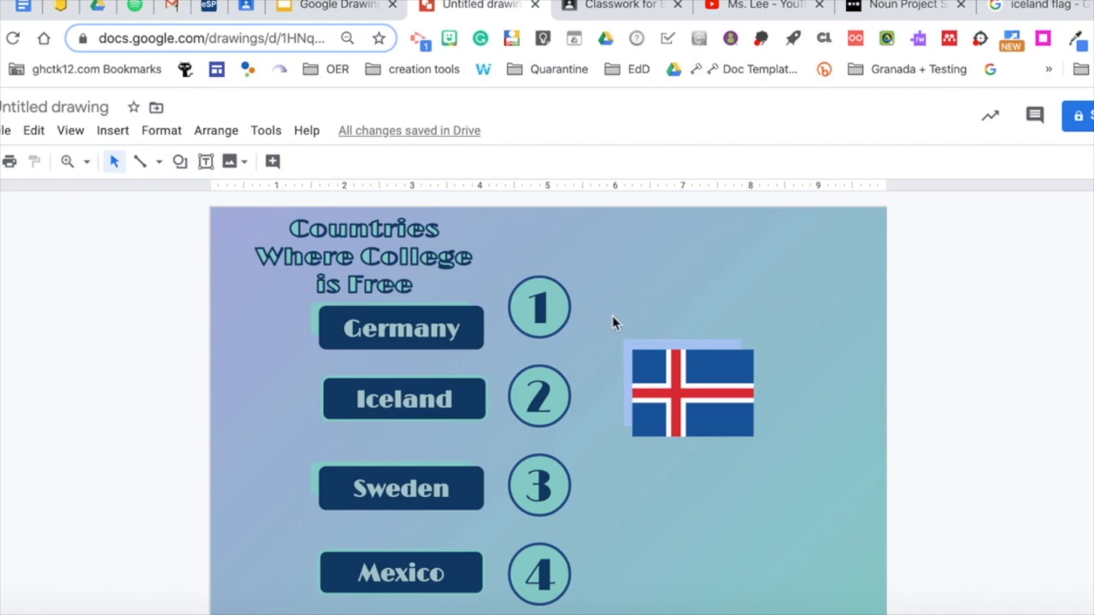
Change the fill of the Iceland flag's backing rectangle back to light red
click(641, 347)
click(273, 161)
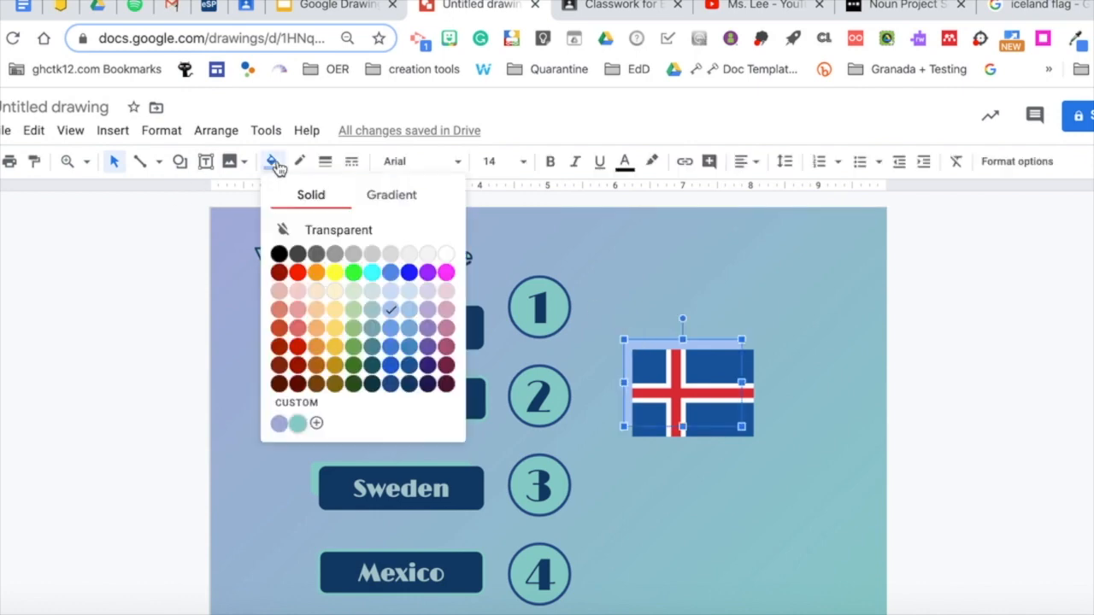
click(296, 305)
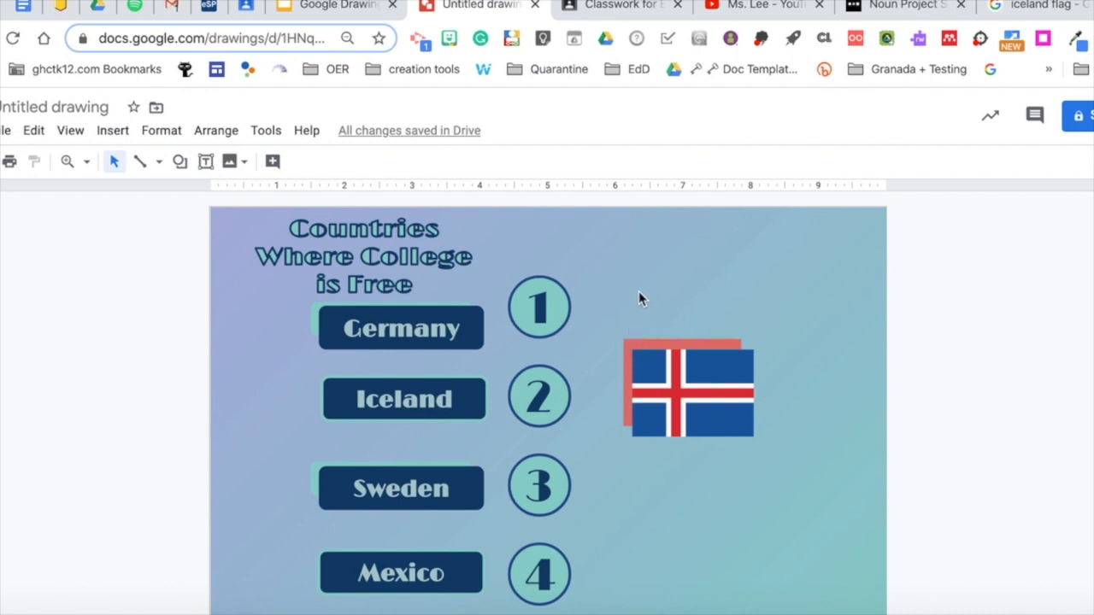
Group the Iceland flag with its light red backing rectangle
click(709, 419)
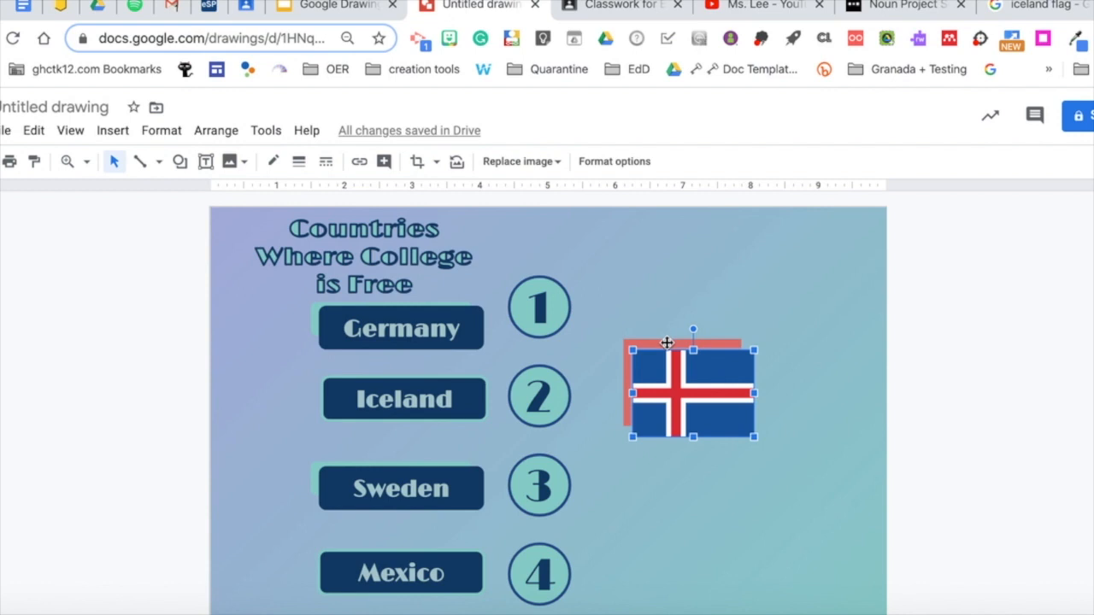
shift+click(666, 342)
click(229, 134)
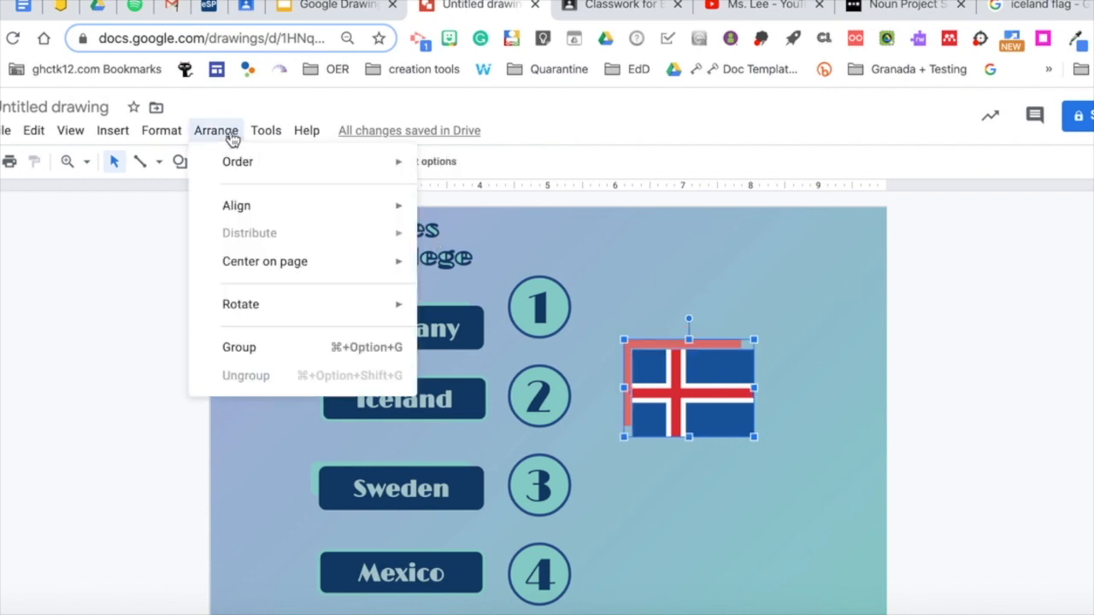
click(250, 347)
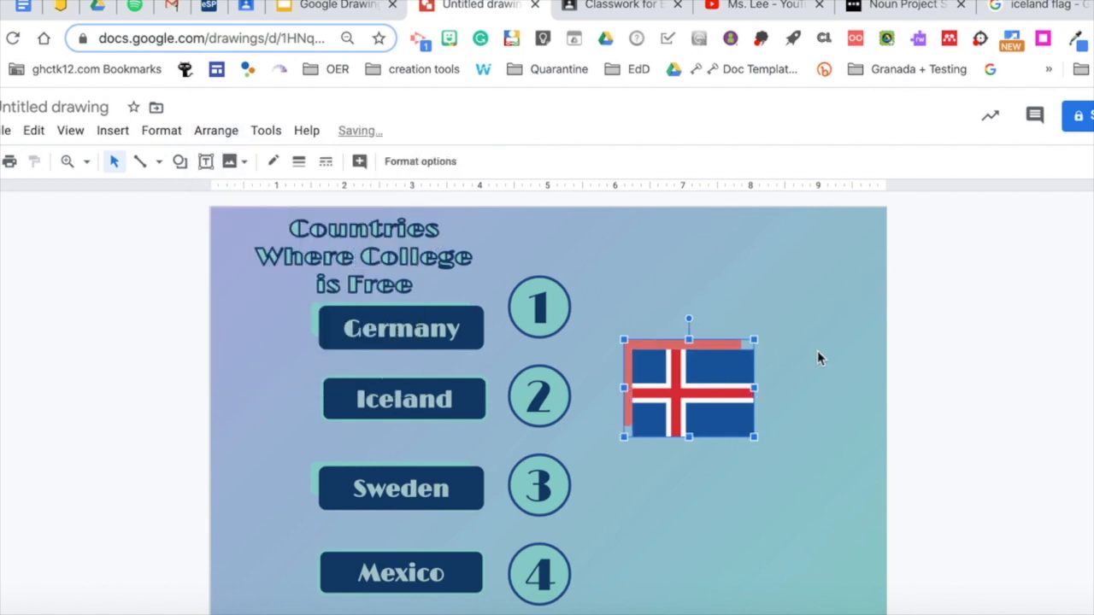
Shrink the grouped flag to about 1.5 inches wide and place it just left of the Iceland label
drag(682, 402, 647, 413)
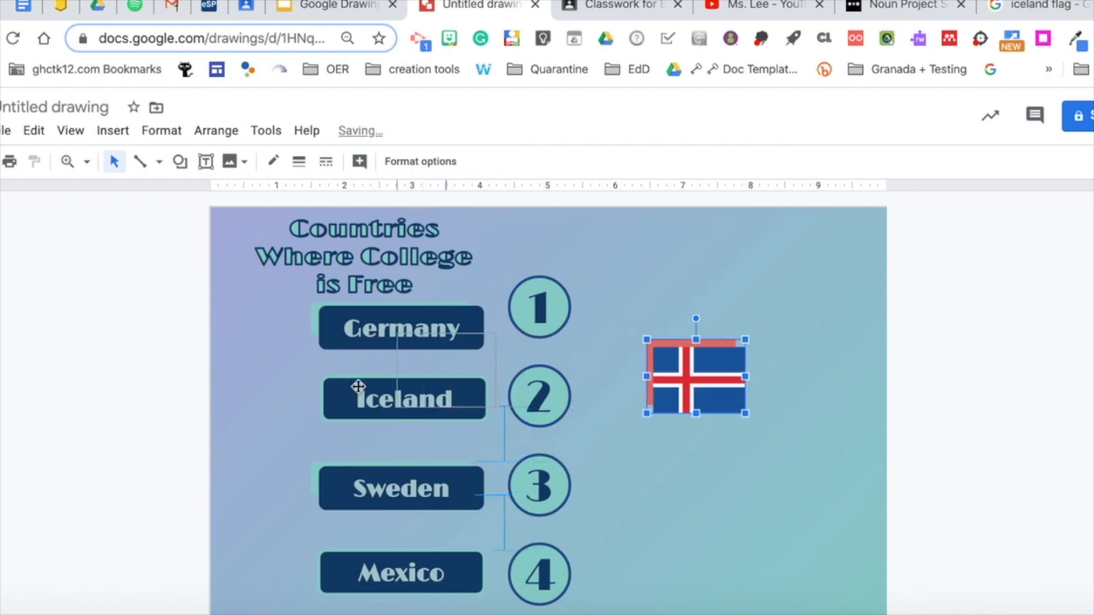
drag(297, 397, 289, 411)
click(629, 385)
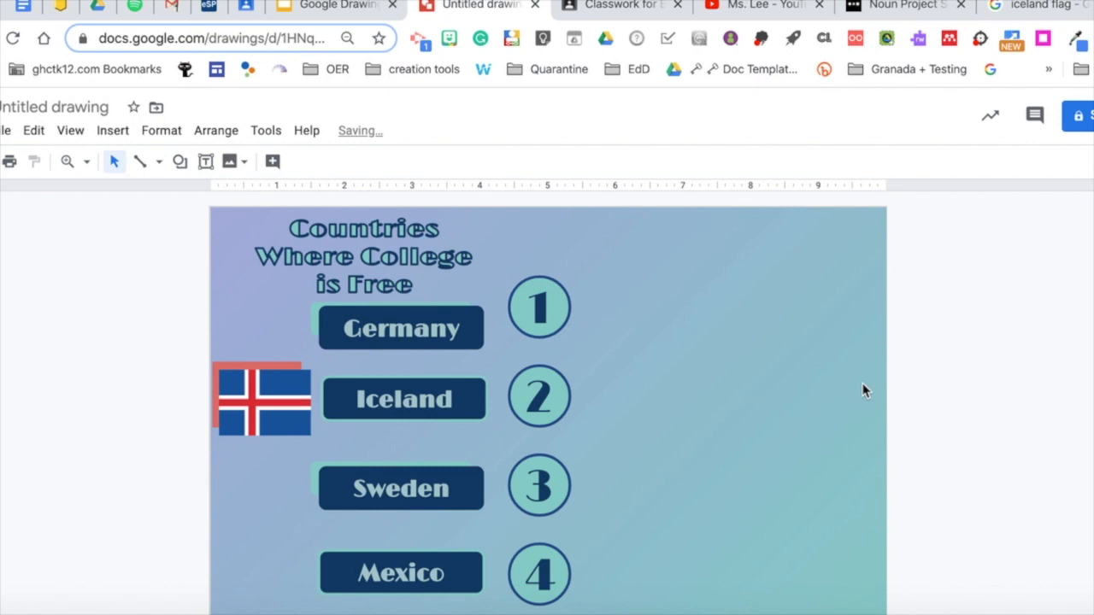